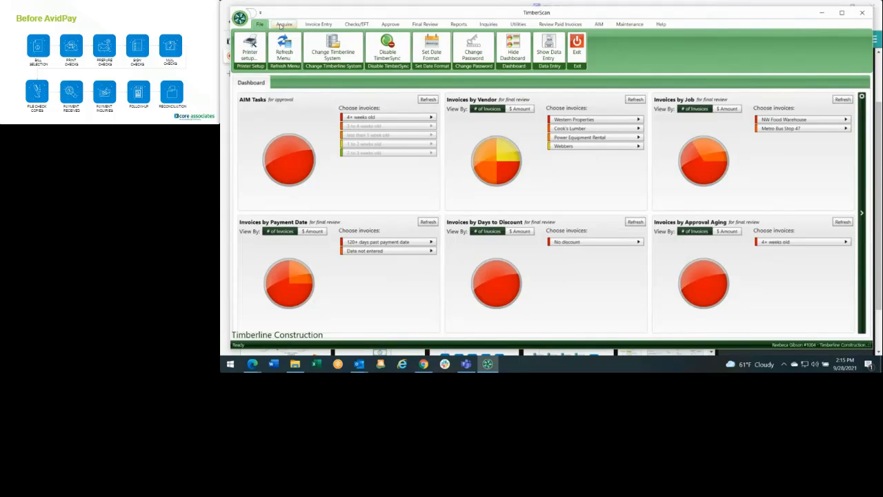
Open the Acquire Images window and clear the other open windows from behind it.
{"action": "left_click", "coordinate": [283, 24]}
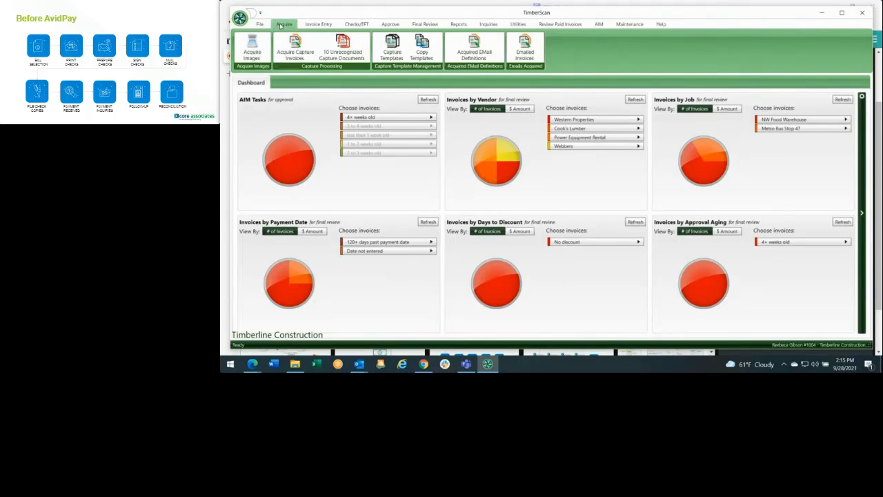
{"action": "left_click", "coordinate": [253, 50]}
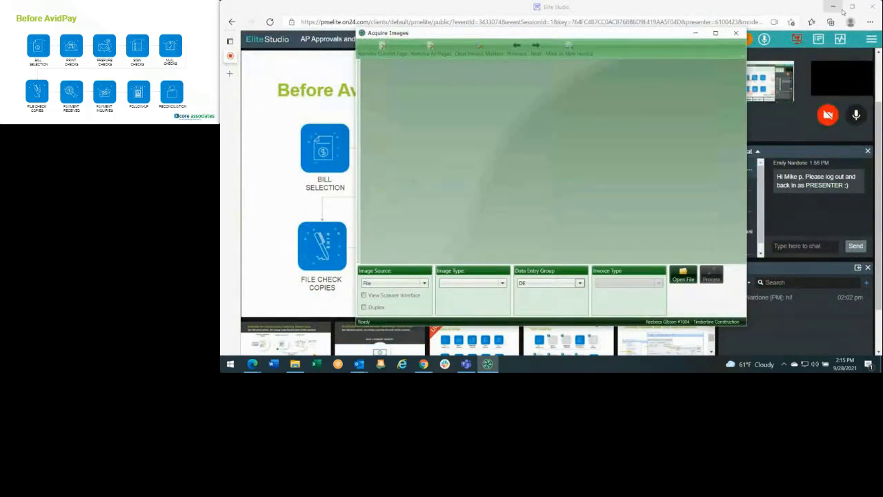
{"action": "left_click", "coordinate": [833, 7]}
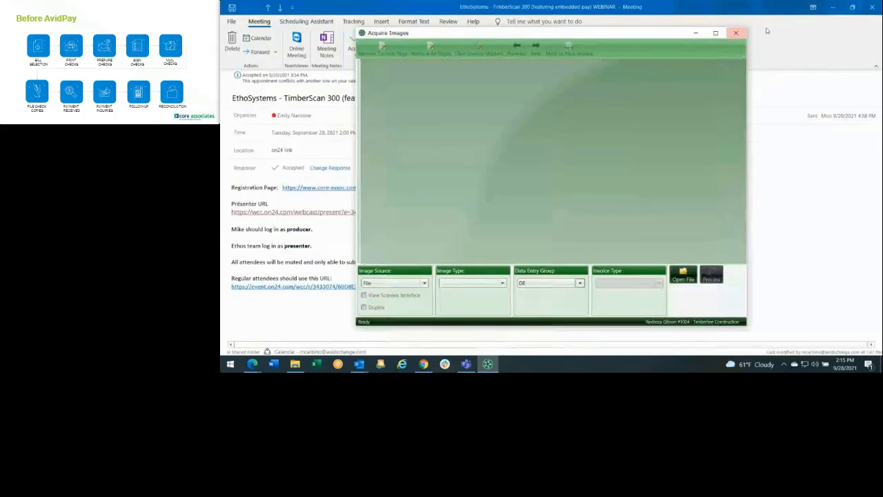
{"action": "left_click", "coordinate": [833, 6]}
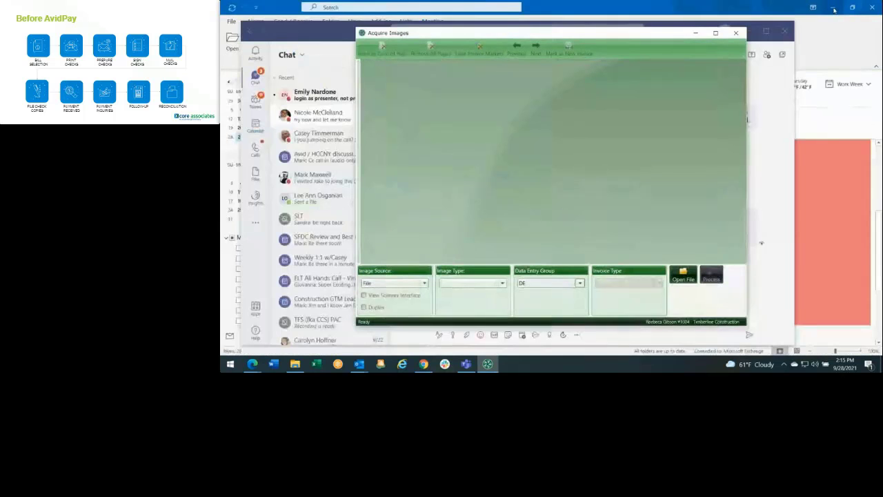
{"action": "left_click", "coordinate": [749, 33]}
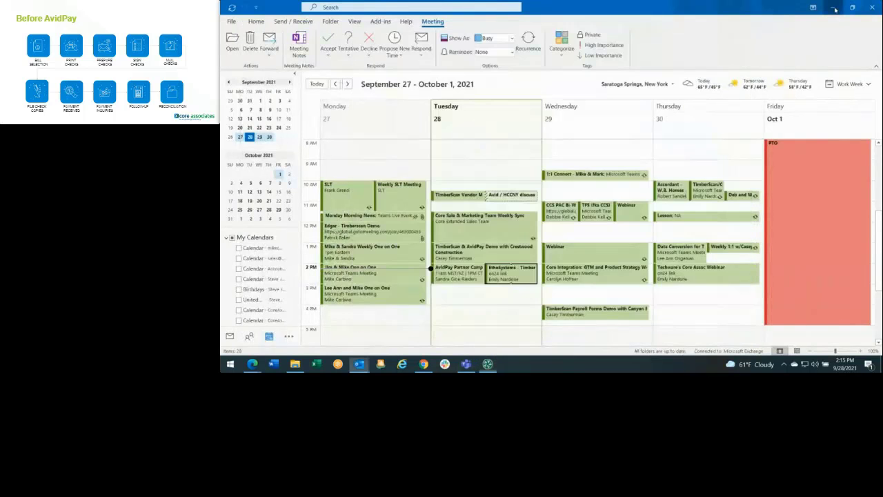
{"action": "left_click", "coordinate": [834, 8]}
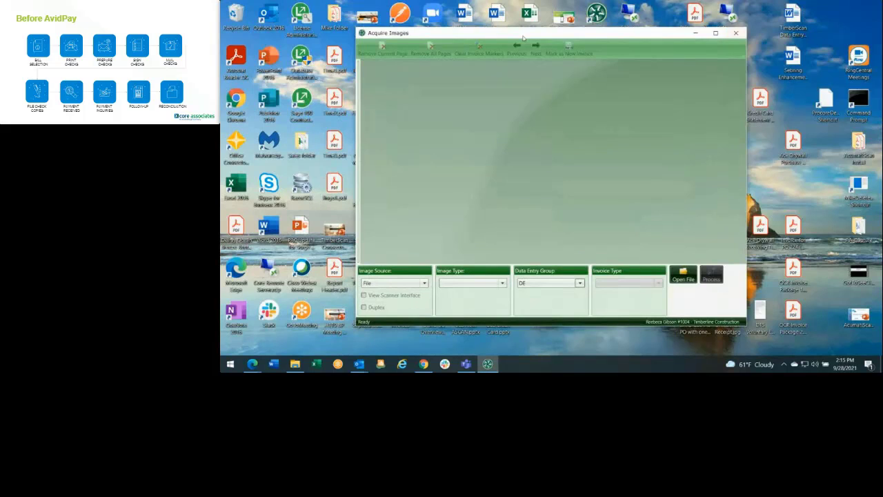
{"action": "left_click_drag", "start_coordinate": [523, 38], "coordinate": [545, 42]}
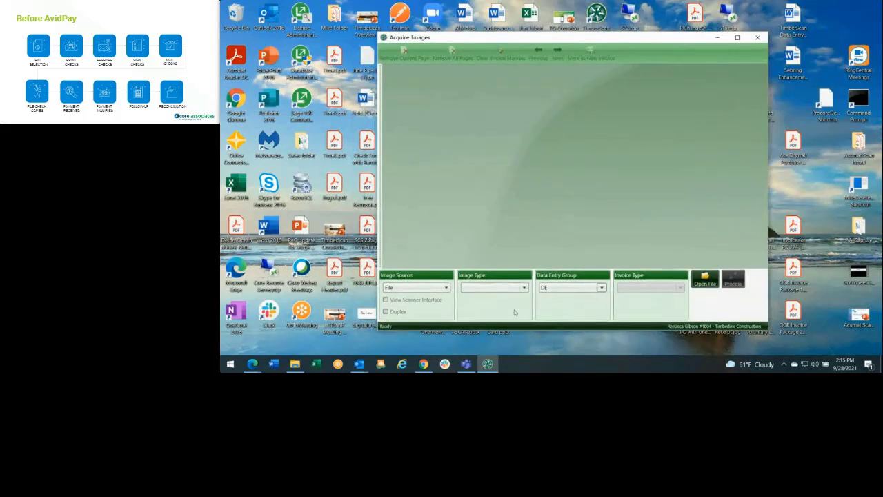
Load 2_payne.pdf, 5_clean.pdf, 10_wright.pdf and 32_ellis.pdf from file as Regular Invoices that are manually separated.
{"action": "left_click", "coordinate": [523, 287]}
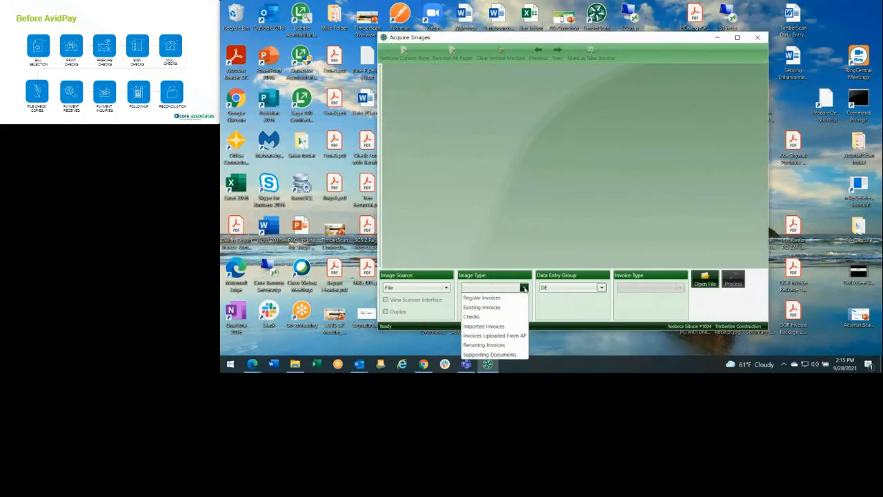
{"action": "left_click", "coordinate": [503, 298]}
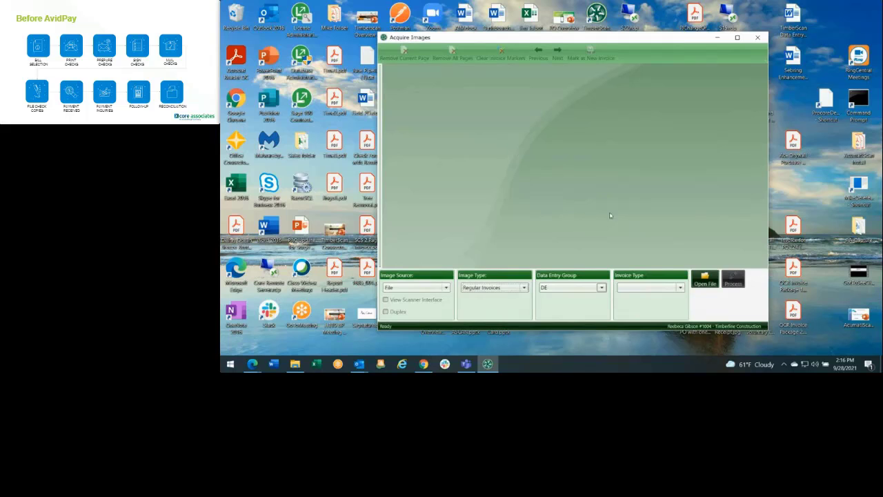
{"action": "left_click", "coordinate": [705, 279]}
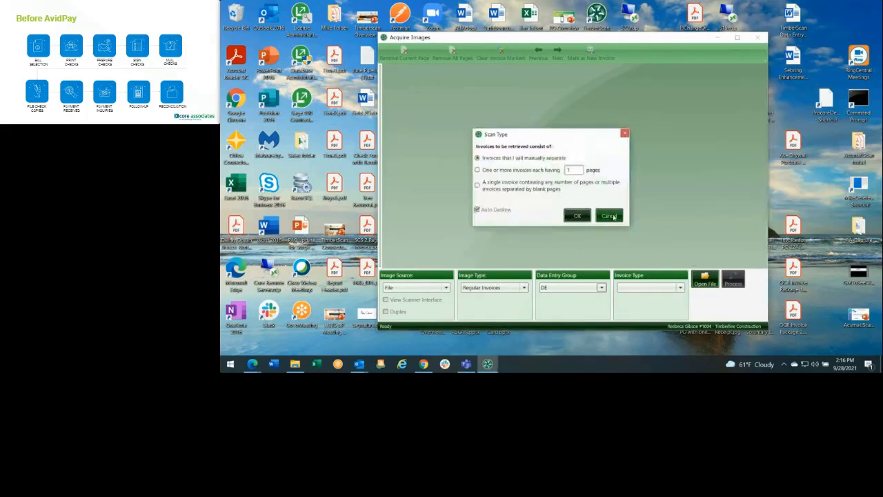
{"action": "left_click", "coordinate": [576, 218]}
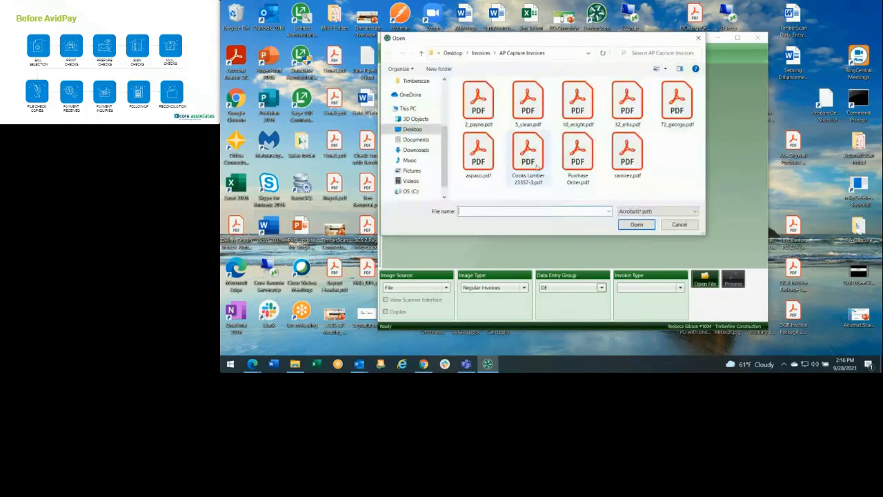
{"action": "left_click", "coordinate": [482, 107]}
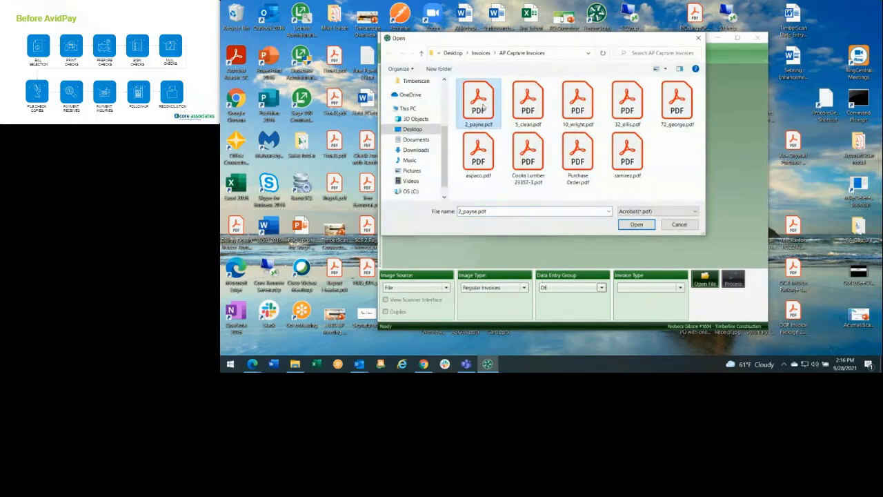
{"action": "key", "text": "shift+Right"}
{"action": "key", "text": "shift+Right"}
{"action": "key", "text": "shift+Right"}
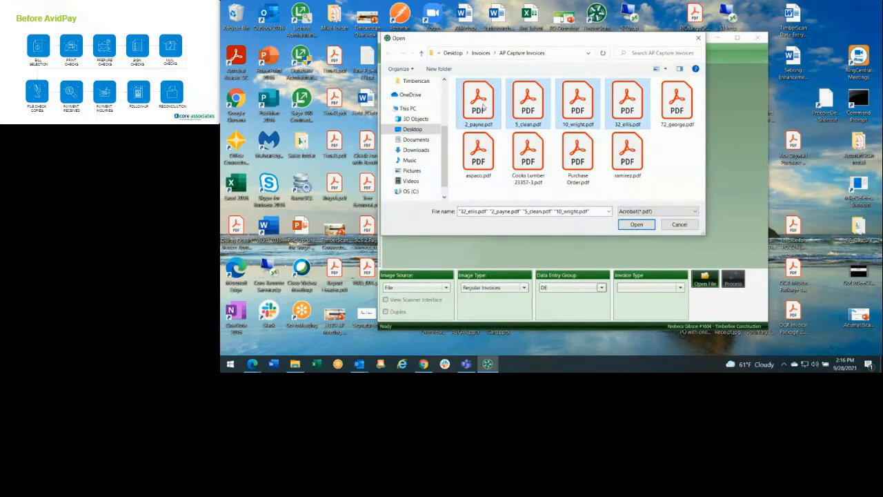
{"action": "left_click", "coordinate": [636, 224]}
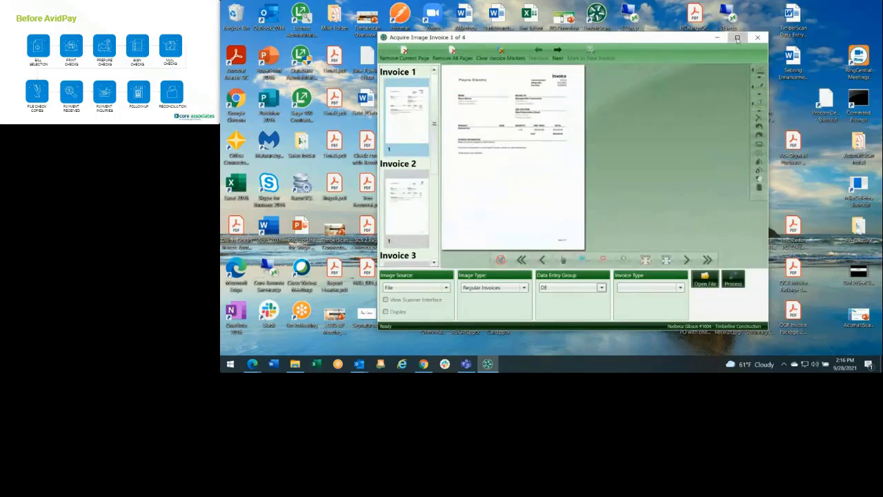
Maximize the window to view the loaded invoices and close it, discarding them without processing.
{"action": "left_click", "coordinate": [737, 37]}
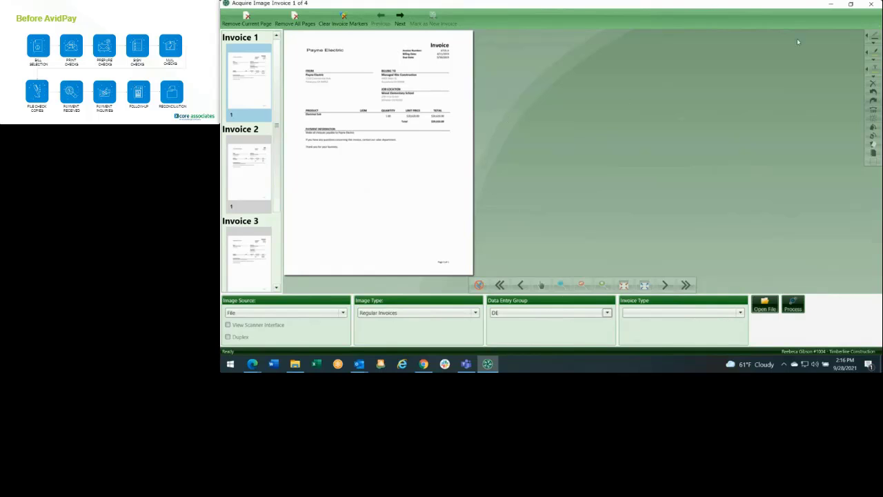
{"action": "left_click", "coordinate": [870, 4]}
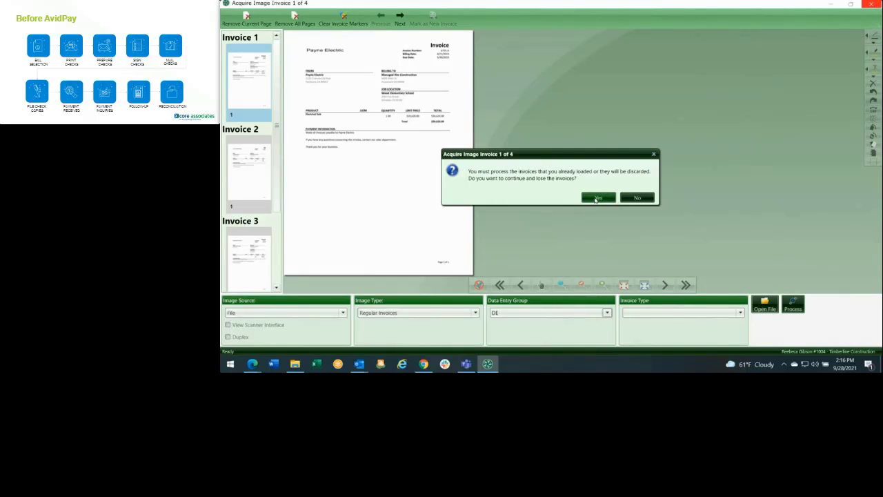
{"action": "left_click", "coordinate": [596, 198]}
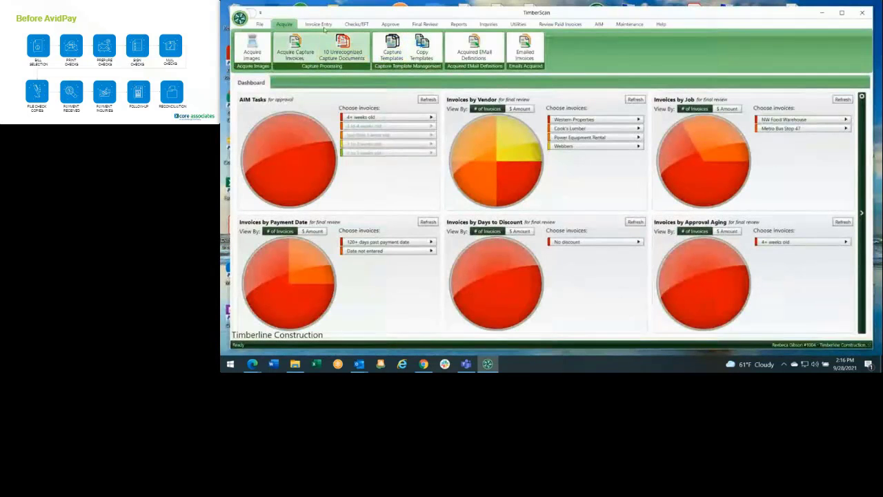
Open the regular primary invoices of the current folder for entry, with the selection covering all invoices.
{"action": "left_click", "coordinate": [320, 26]}
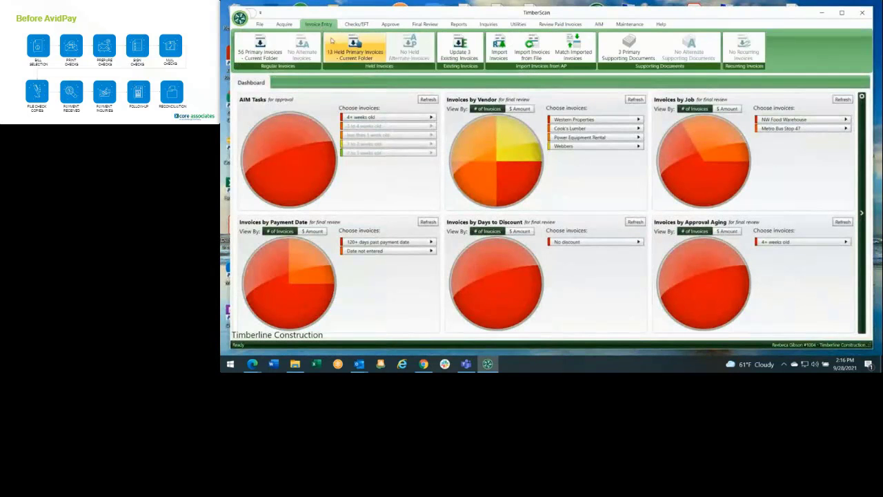
{"action": "left_click", "coordinate": [264, 46]}
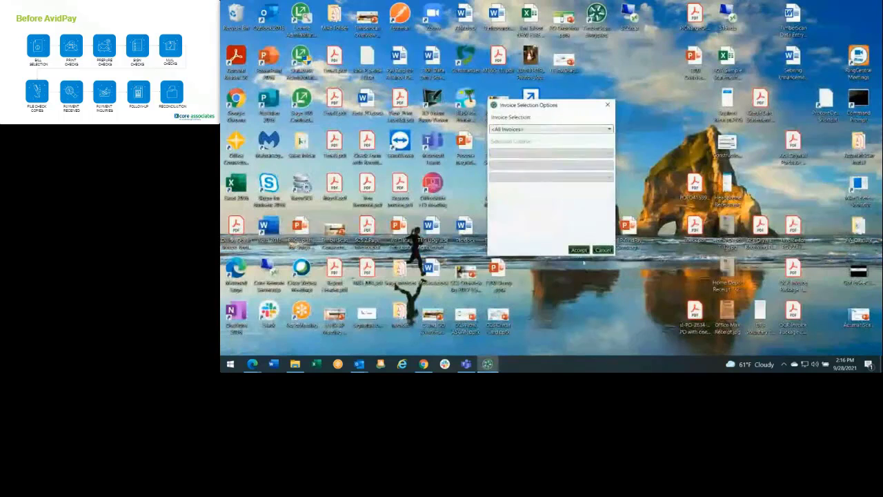
{"action": "left_click", "coordinate": [576, 250]}
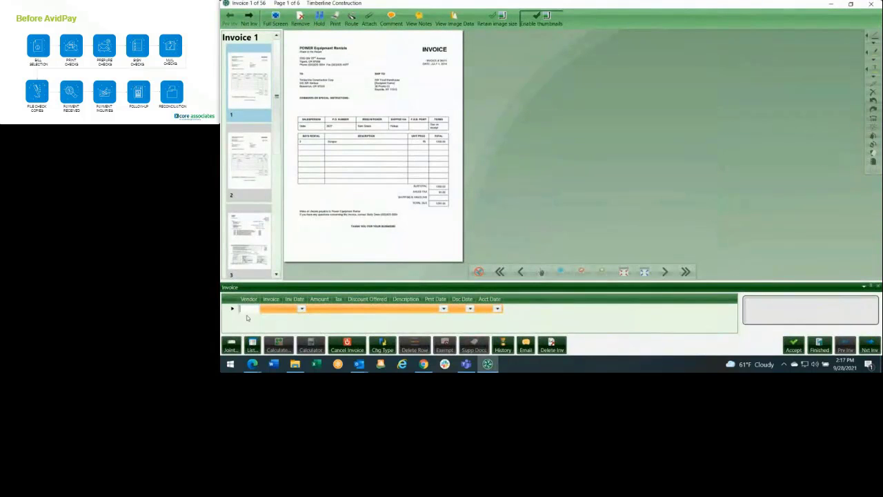
Go to the second invoice, dismiss its compliance warning, and examine the enlarged image and distribution line before closing invoice entry.
{"action": "left_click", "coordinate": [251, 16]}
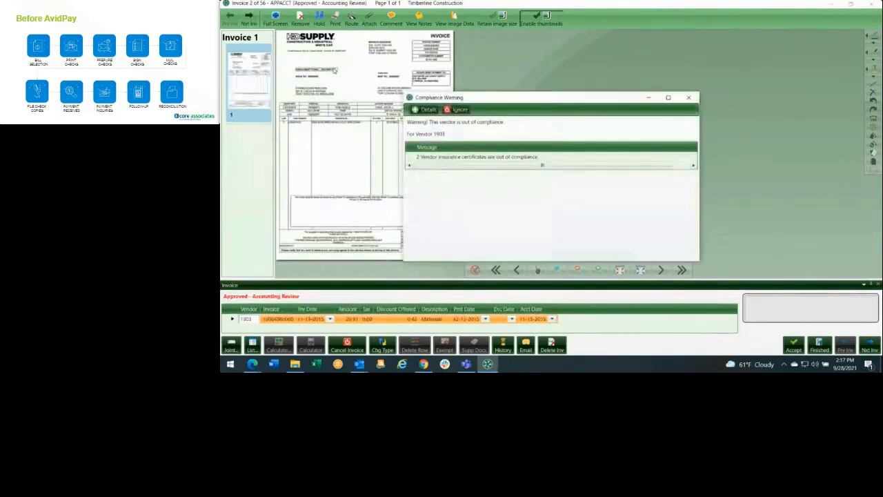
{"action": "left_click", "coordinate": [689, 98]}
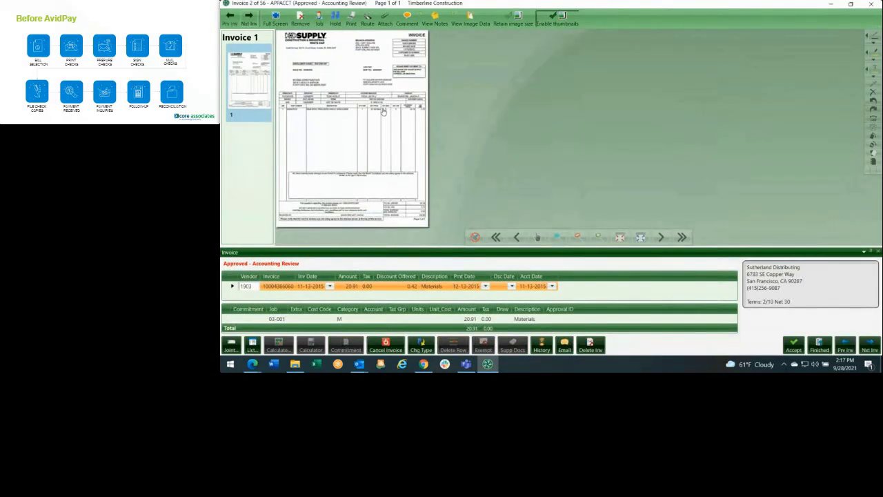
{"action": "scroll", "coordinate": [383, 105], "scroll_direction": "up", "scroll_amount": 2}
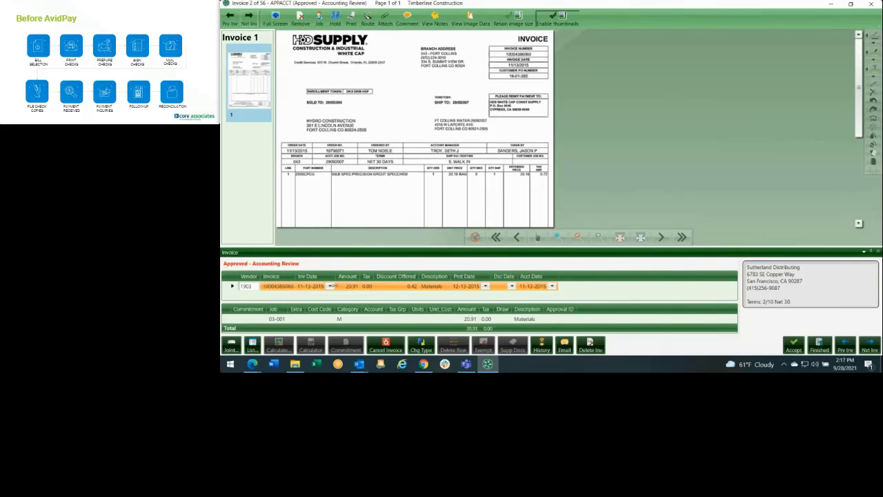
{"action": "left_click", "coordinate": [262, 319]}
{"action": "mouse_move", "coordinate": [346, 320]}
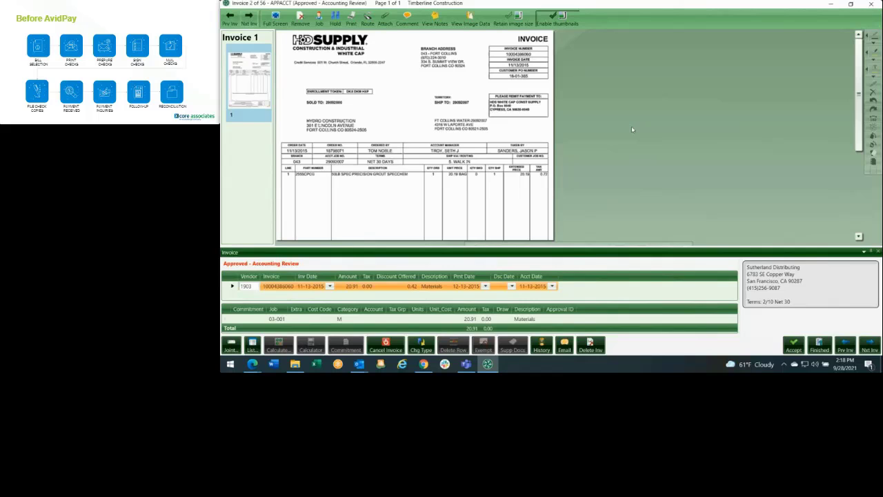
{"action": "left_click", "coordinate": [323, 320]}
{"action": "left_click", "coordinate": [874, 4]}
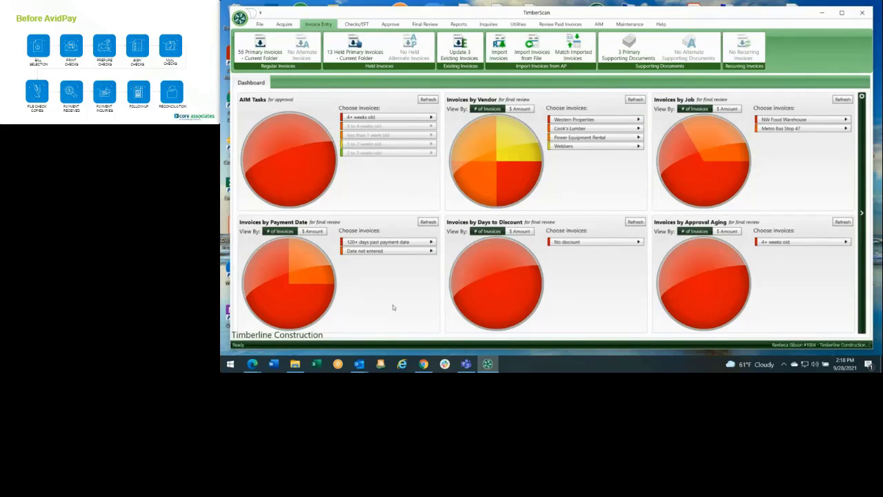
Switch to Sage 300 Construction and Real Estate and open the Accounts Payable Print Checks task.
{"action": "left_click", "coordinate": [381, 364]}
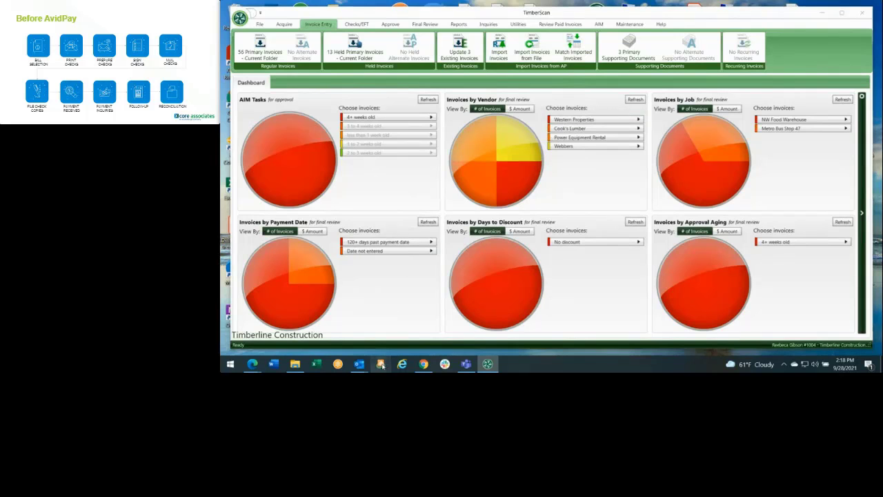
{"action": "left_click", "coordinate": [821, 15]}
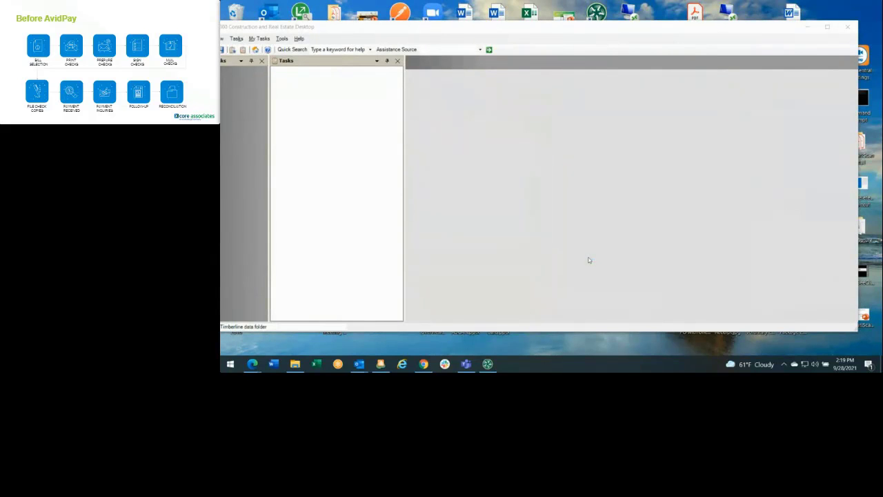
{"action": "left_click", "coordinate": [554, 216]}
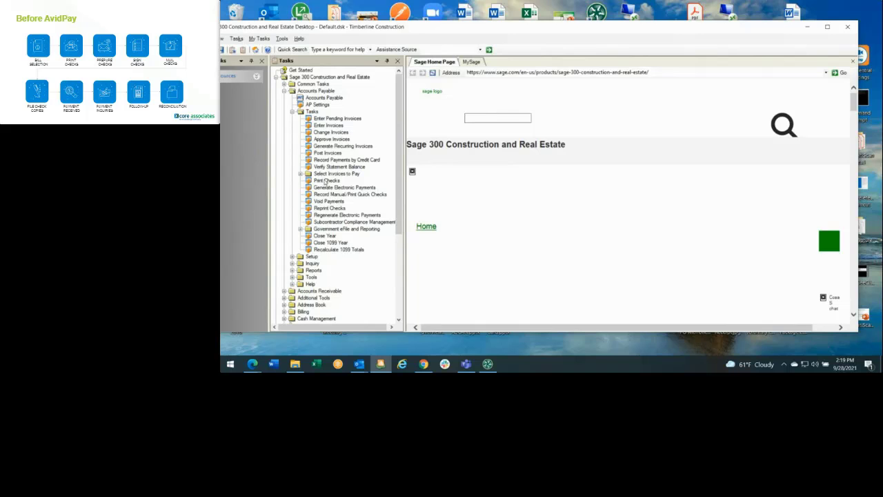
{"action": "double_click", "coordinate": [316, 180]}
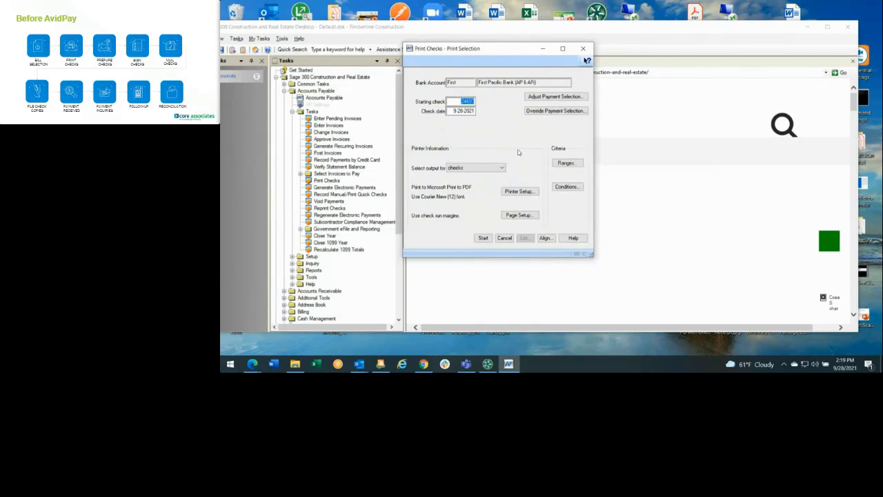
Examine the printers offered for check output, including Print To Avid, and close Print Checks without changing the setup.
{"action": "left_click", "coordinate": [518, 192]}
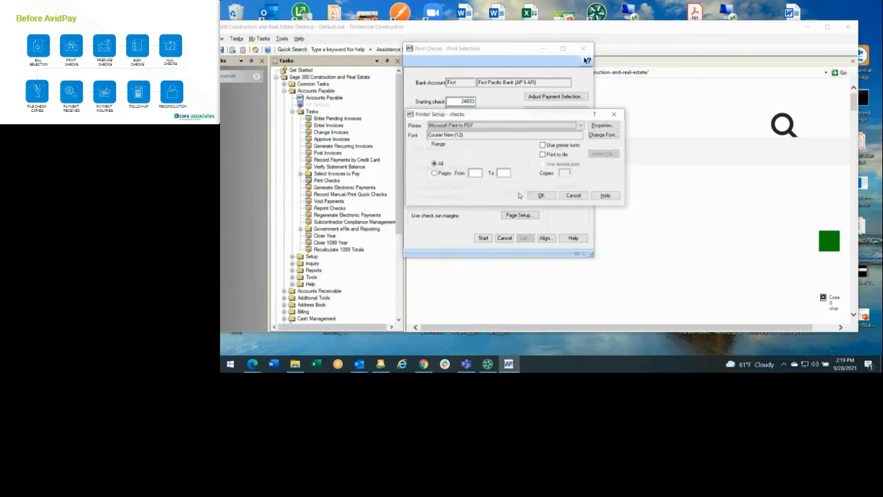
{"action": "left_click", "coordinate": [580, 125]}
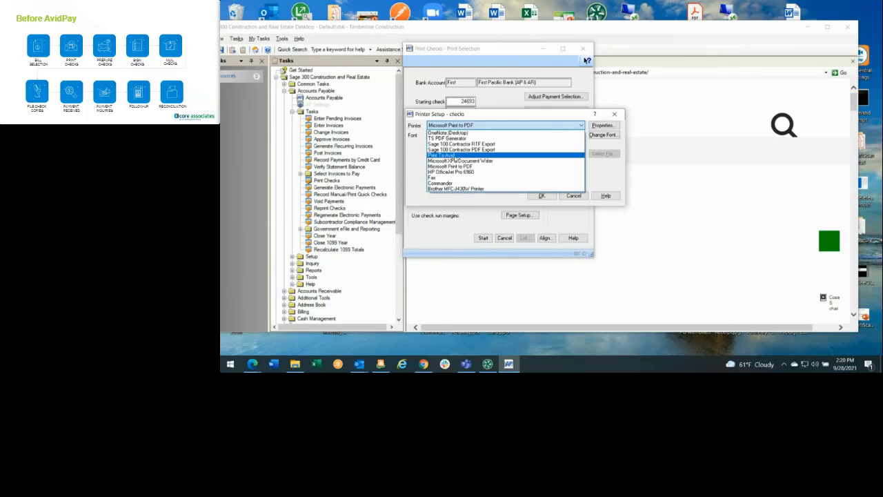
{"action": "left_click", "coordinate": [574, 198]}
{"action": "left_click", "coordinate": [573, 197]}
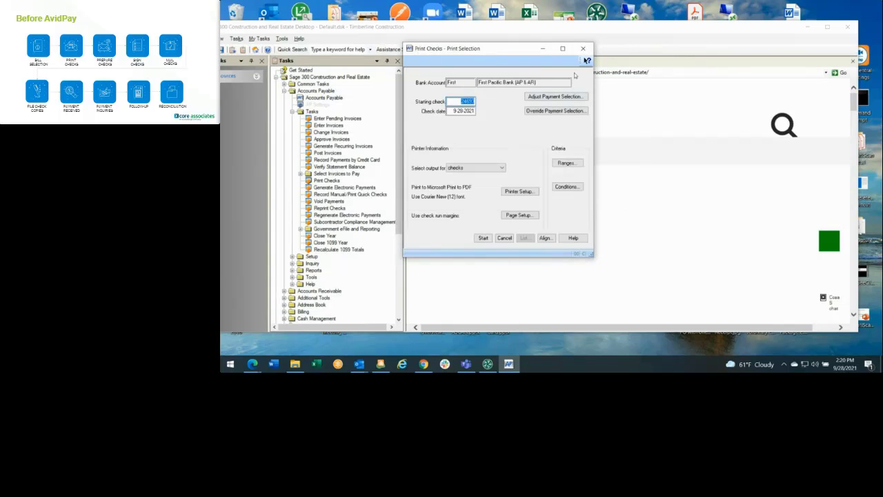
{"action": "left_click", "coordinate": [582, 48]}
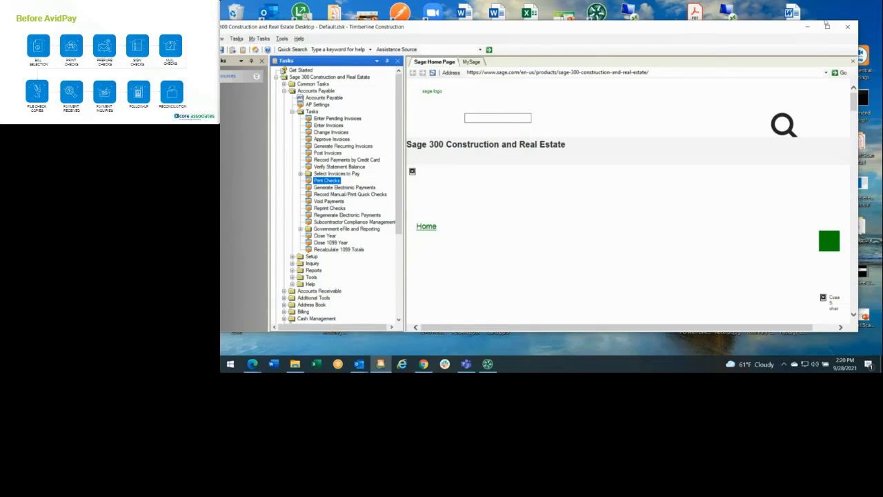
Switch to TimberScan GO in Chrome and examine the dashboard's invoice approval and payment charts, including Payments by Vendor and by payment type.
{"action": "left_click", "coordinate": [805, 29]}
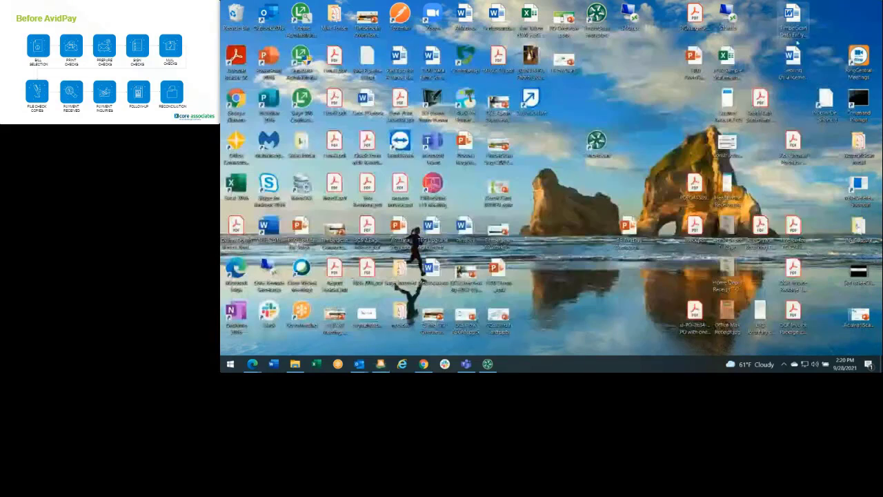
{"action": "mouse_move", "coordinate": [423, 363]}
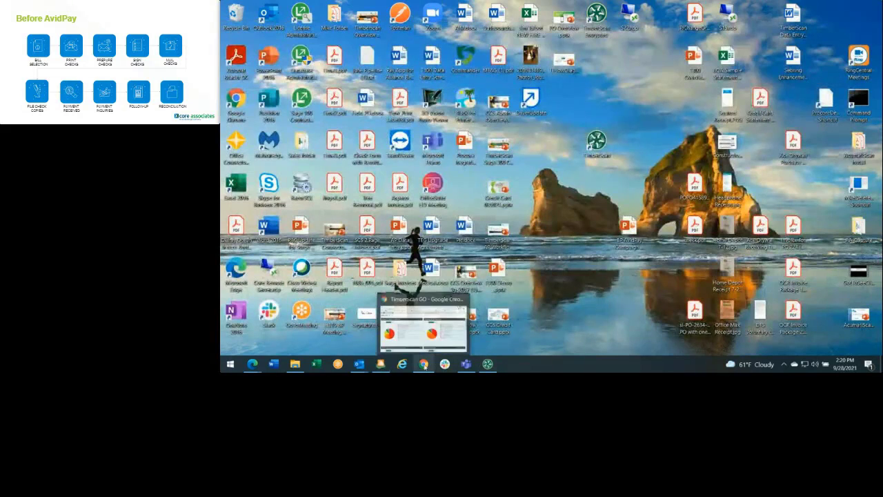
{"action": "left_click", "coordinate": [416, 338]}
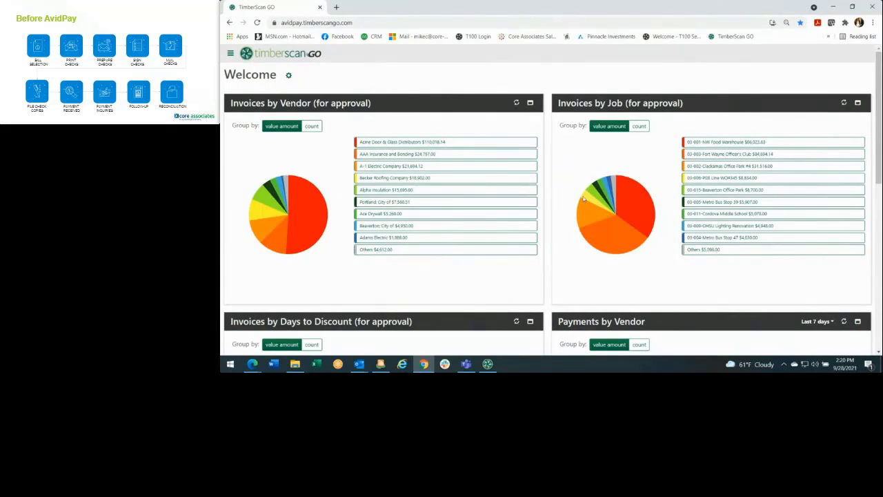
{"action": "scroll", "coordinate": [596, 161], "scroll_direction": "down", "scroll_amount": 5}
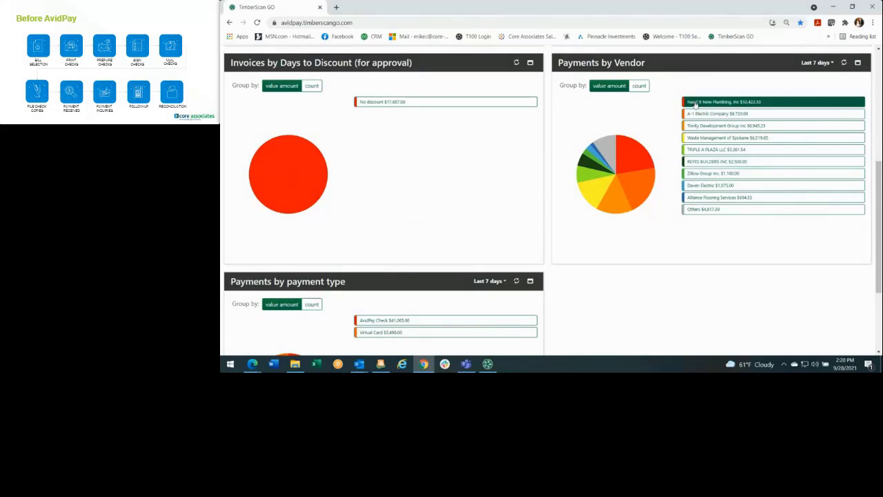
{"action": "scroll", "coordinate": [461, 291], "scroll_direction": "down", "scroll_amount": 2}
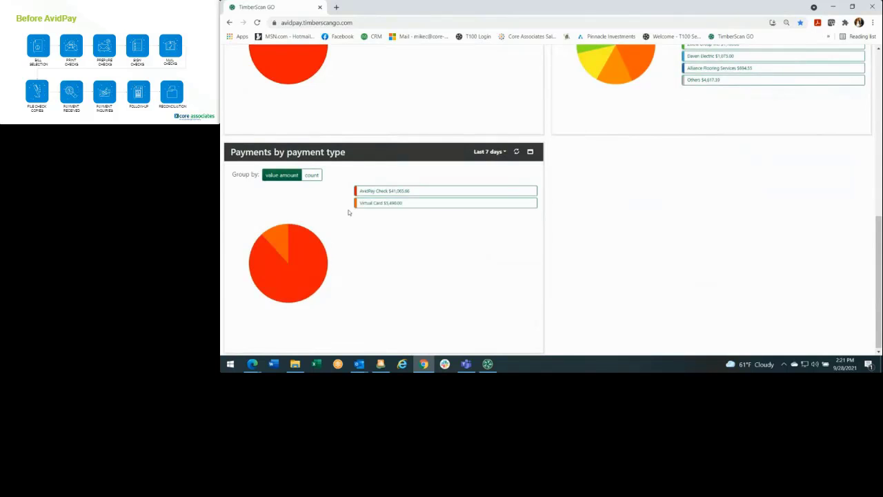
{"action": "scroll", "coordinate": [349, 209], "scroll_direction": "up", "scroll_amount": 5}
{"action": "scroll", "coordinate": [357, 209], "scroll_direction": "up", "scroll_amount": 1}
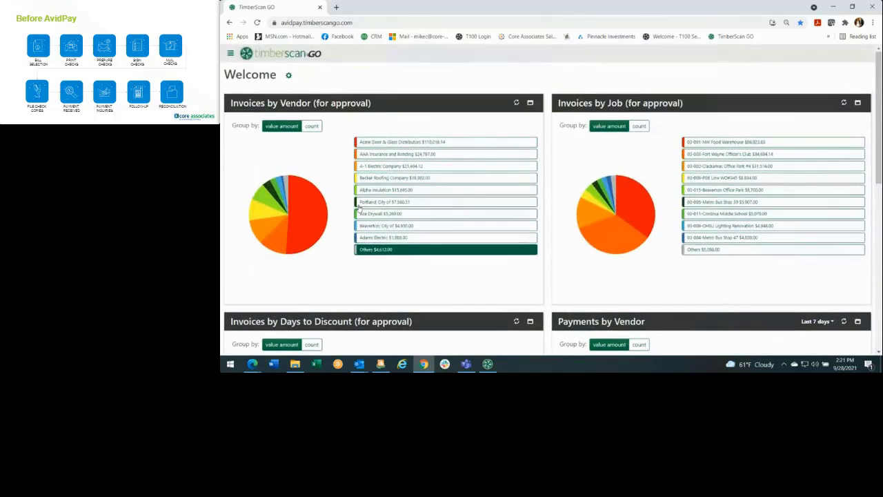
{"action": "scroll", "coordinate": [652, 198], "scroll_direction": "down", "scroll_amount": 3}
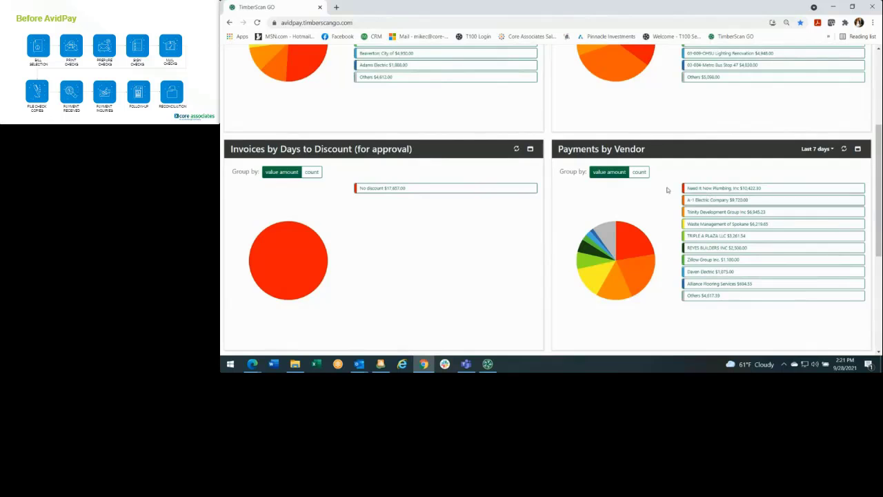
{"action": "scroll", "coordinate": [552, 216], "scroll_direction": "up", "scroll_amount": 3}
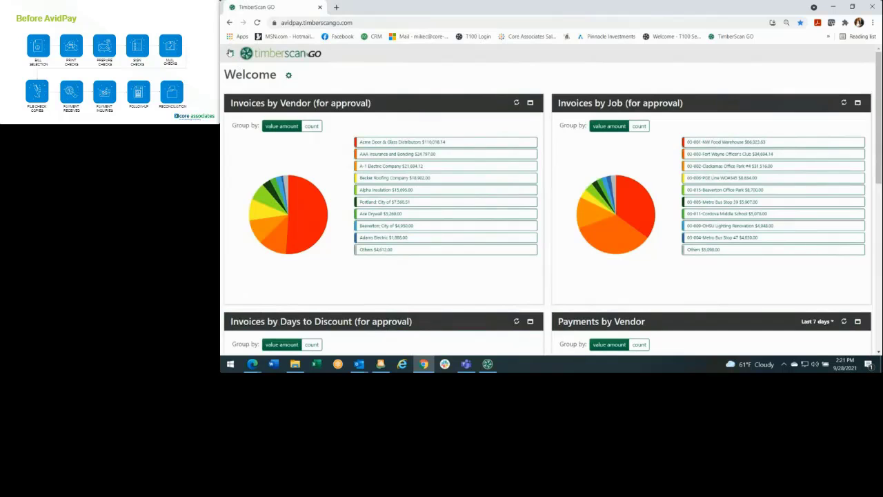
Open the AvidPay Payments Control approval queue, search without criteria, and look through the payments with the search fields collapsed.
{"action": "left_click", "coordinate": [230, 53]}
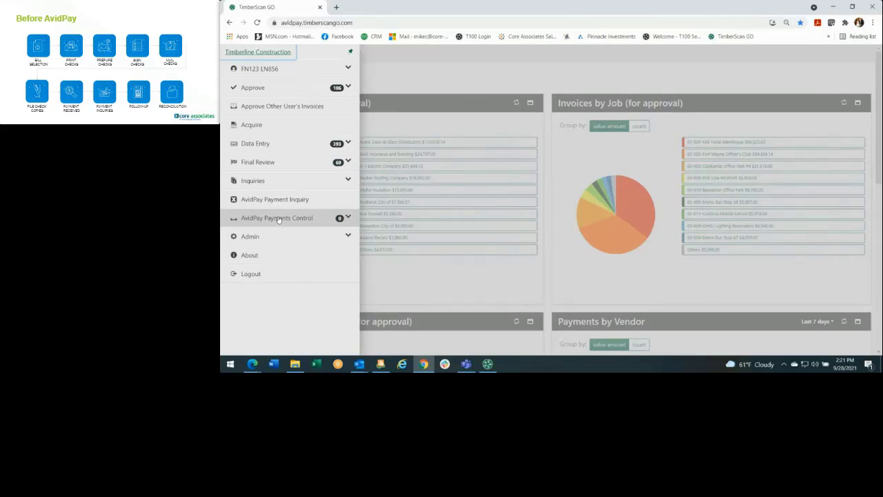
{"action": "left_click", "coordinate": [278, 218]}
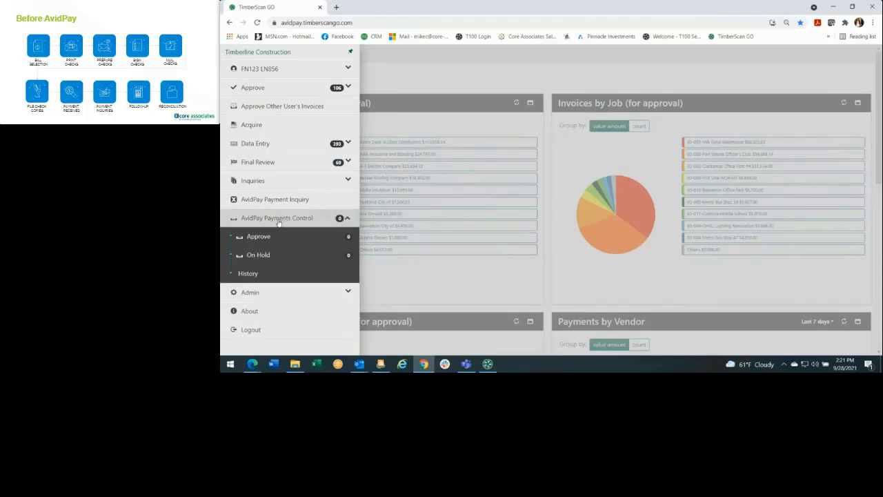
{"action": "left_click", "coordinate": [260, 236]}
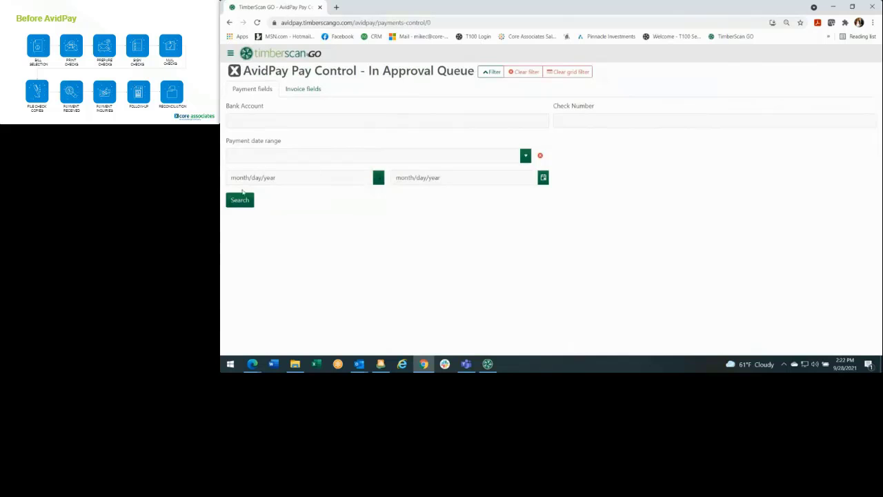
{"action": "left_click", "coordinate": [240, 199]}
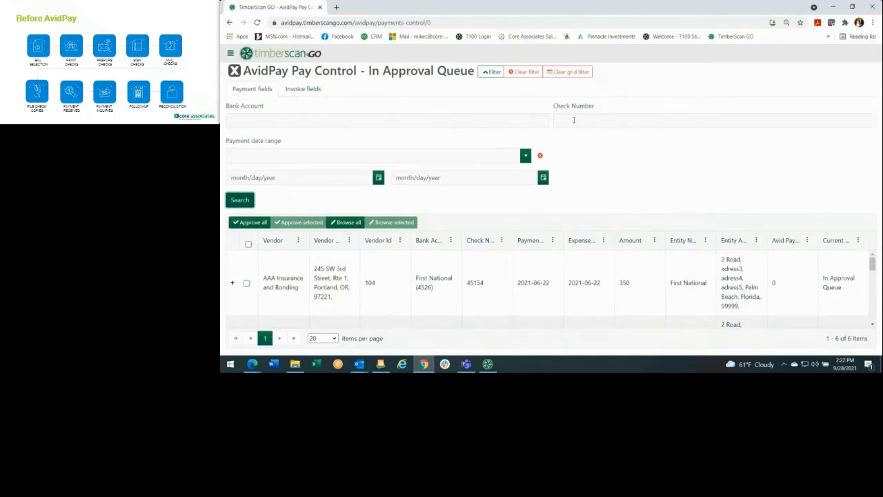
{"action": "left_click", "coordinate": [489, 73]}
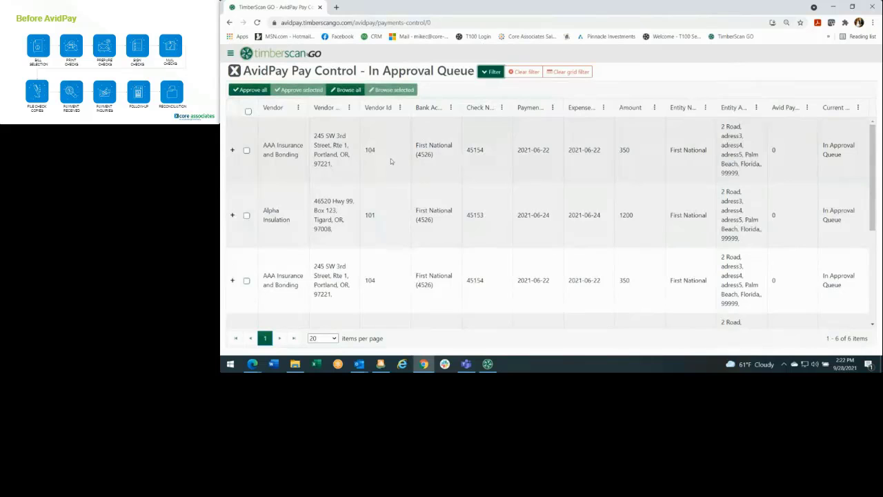
{"action": "scroll", "coordinate": [382, 175], "scroll_direction": "down", "scroll_amount": 5}
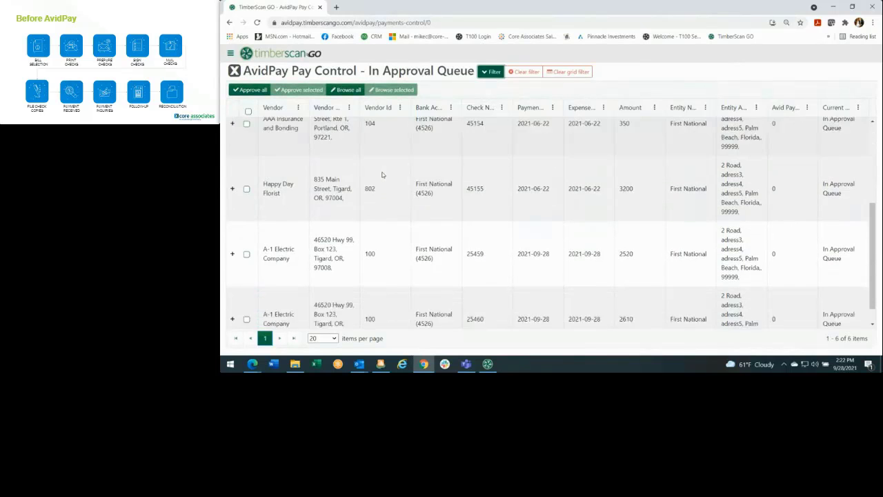
{"action": "scroll", "coordinate": [381, 174], "scroll_direction": "up", "scroll_amount": 5}
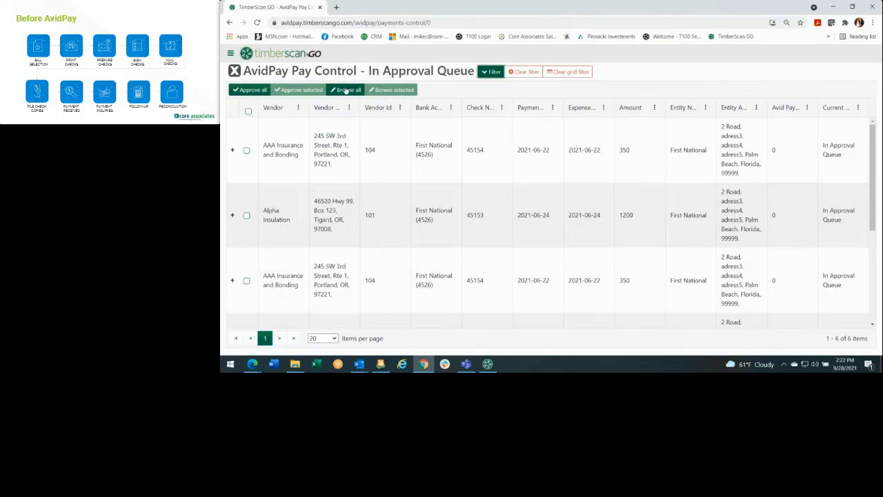
Browse all payments in the approval queue and open the invoice details of the Alpha Insulation payment.
{"action": "left_click", "coordinate": [346, 90]}
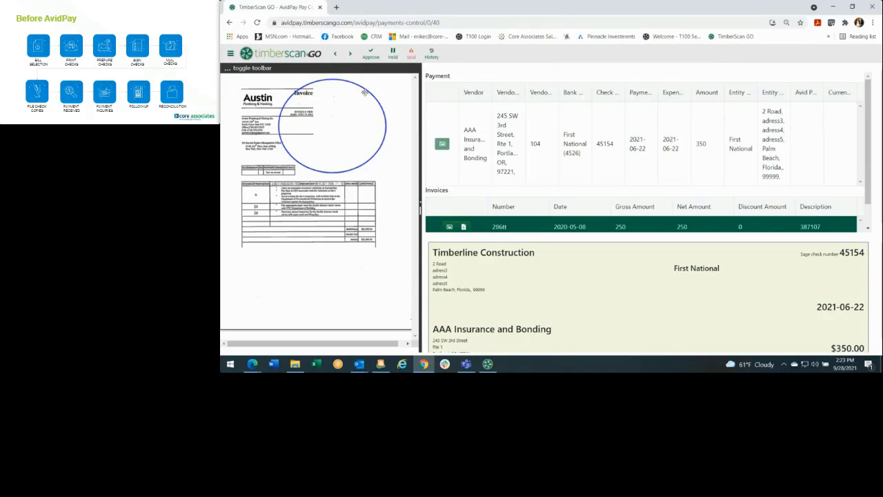
{"action": "left_click", "coordinate": [373, 54]}
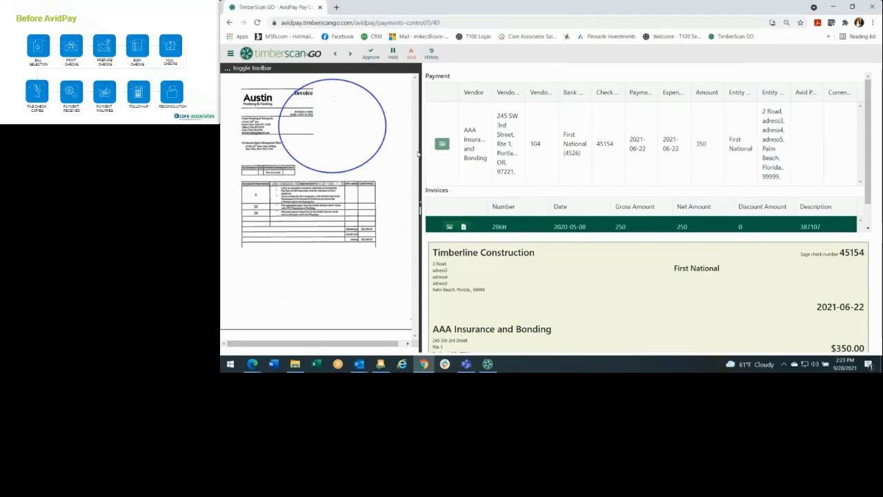
{"action": "left_click", "coordinate": [349, 55]}
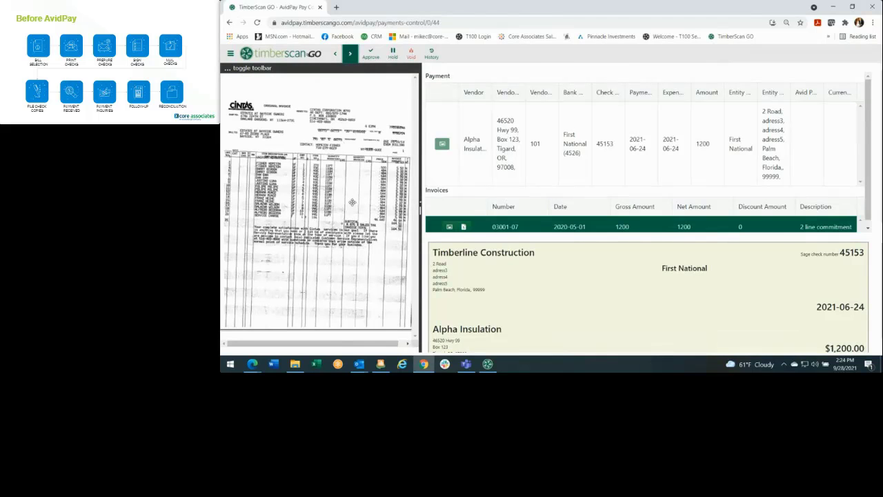
{"action": "left_click", "coordinate": [463, 228]}
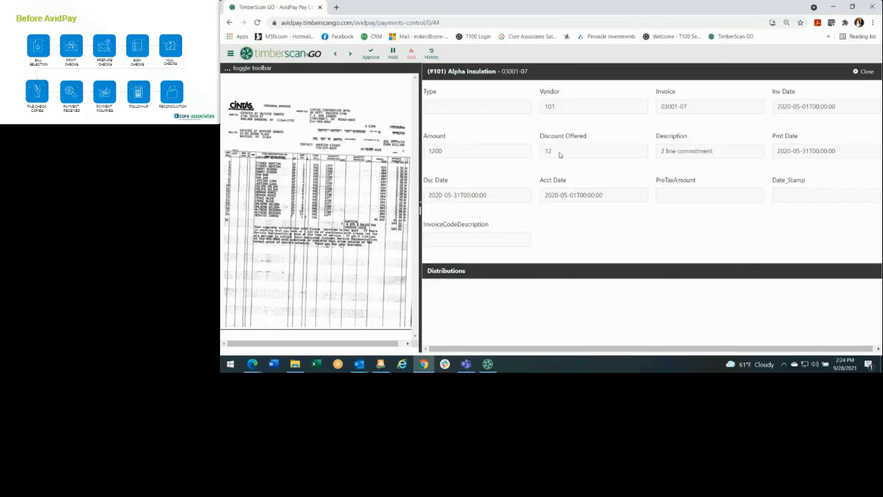
Advance to the Happy Day Florist payment and examine both pages of its invoice image.
{"action": "left_click", "coordinate": [349, 53]}
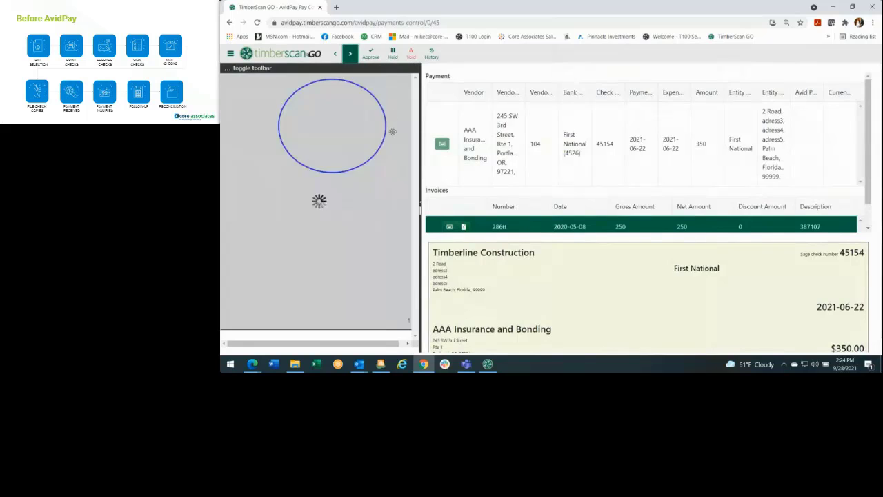
{"action": "left_click", "coordinate": [350, 54]}
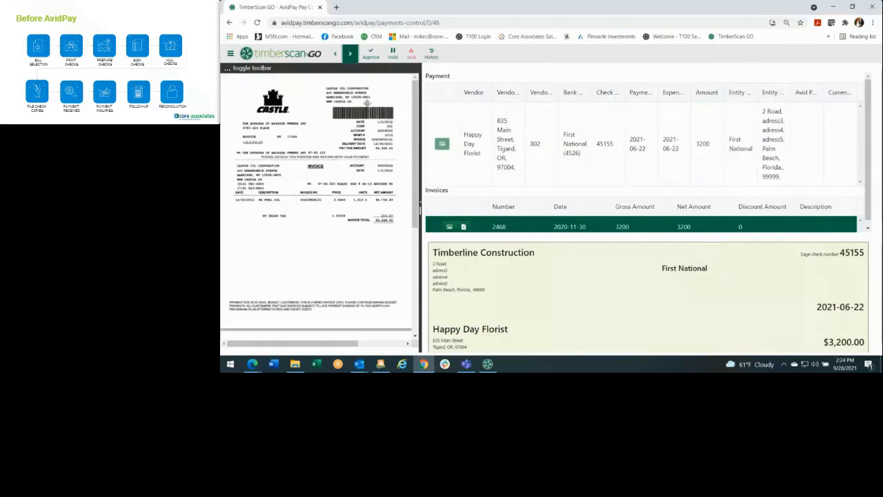
{"action": "scroll", "coordinate": [362, 110], "scroll_direction": "down", "scroll_amount": 5}
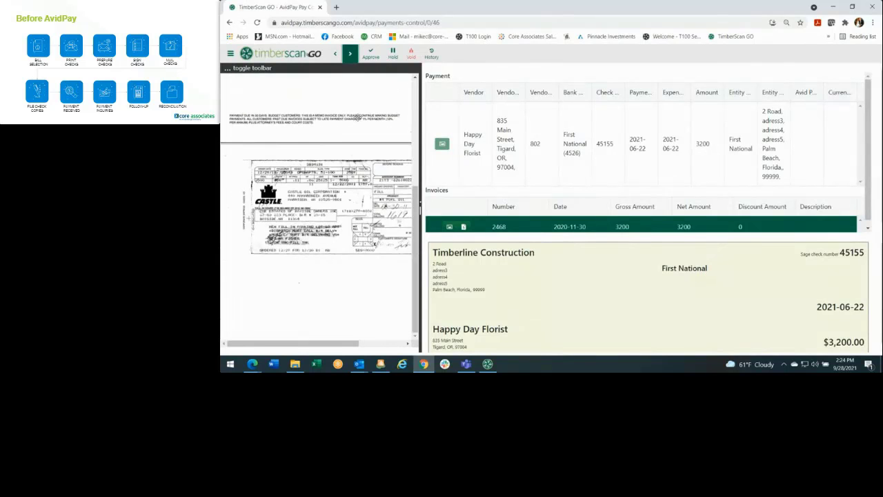
{"action": "scroll", "coordinate": [360, 116], "scroll_direction": "up", "scroll_amount": 5}
{"action": "scroll", "coordinate": [363, 114], "scroll_direction": "down", "scroll_amount": 5}
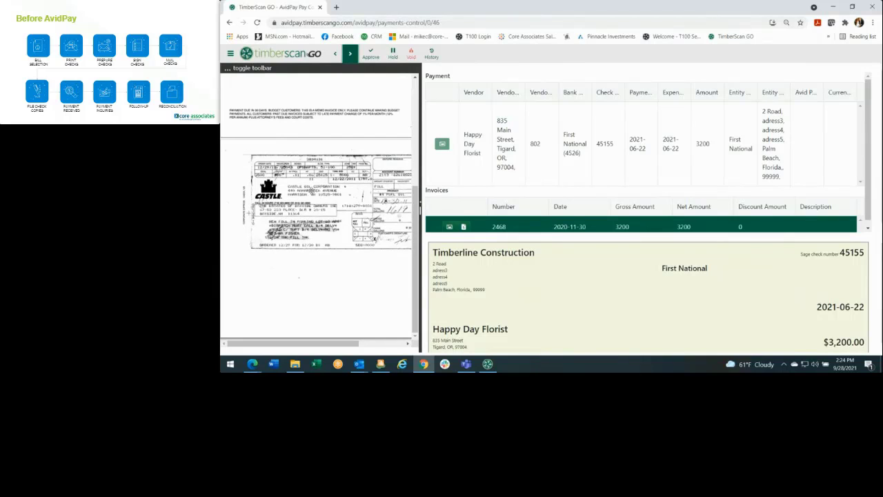
{"action": "scroll", "coordinate": [314, 152], "scroll_direction": "up", "scroll_amount": 5}
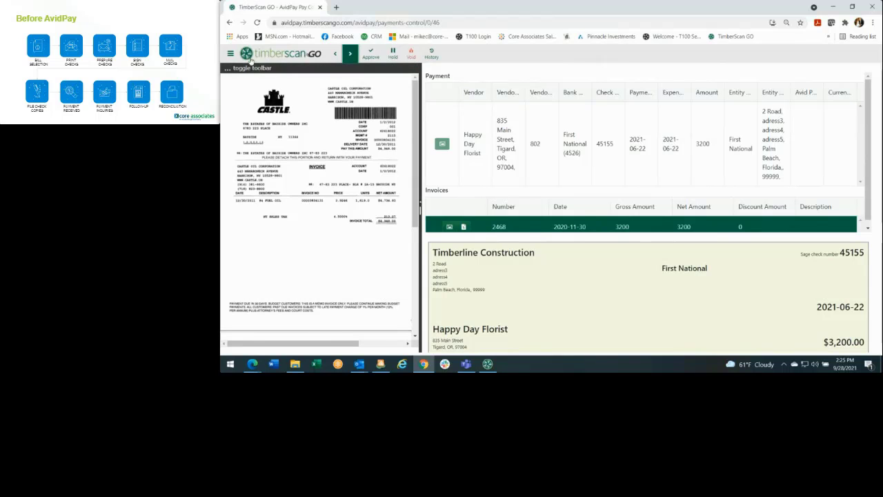
List all on-hold payments in AvidPay Payments Control without search criteria and browse through all of them.
{"action": "left_click", "coordinate": [232, 55]}
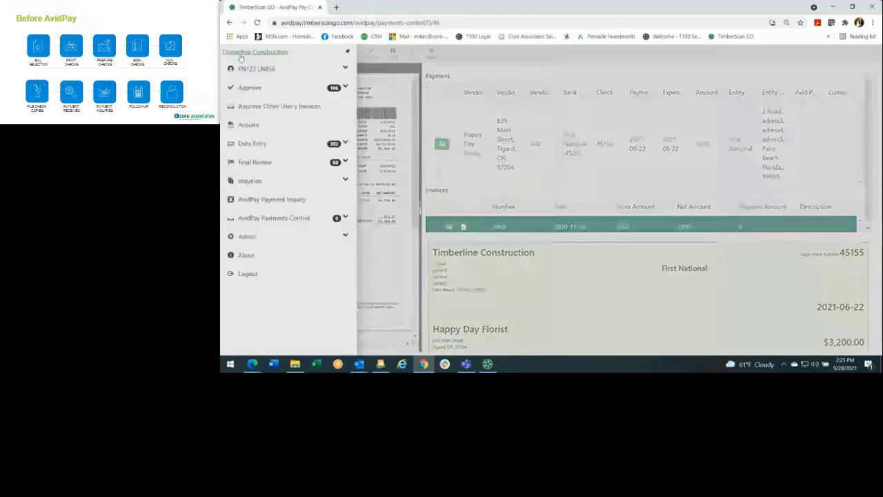
{"action": "left_click", "coordinate": [263, 222]}
{"action": "left_click", "coordinate": [267, 255]}
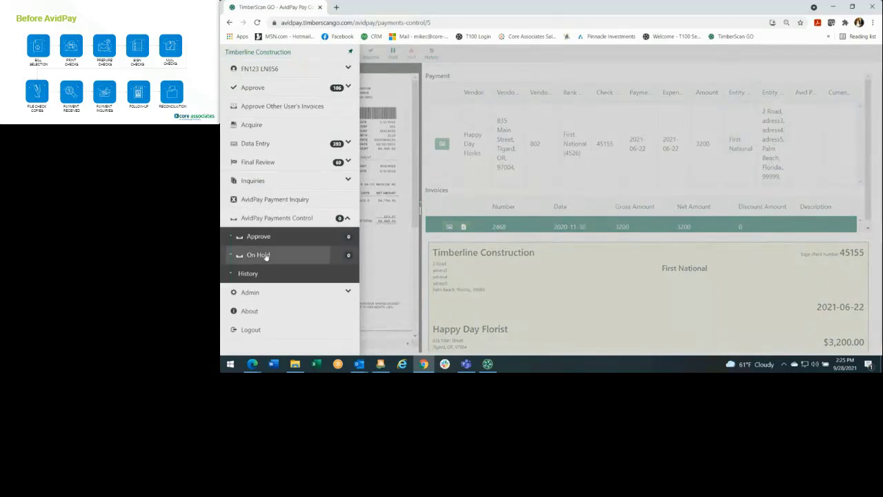
{"action": "left_click", "coordinate": [253, 200]}
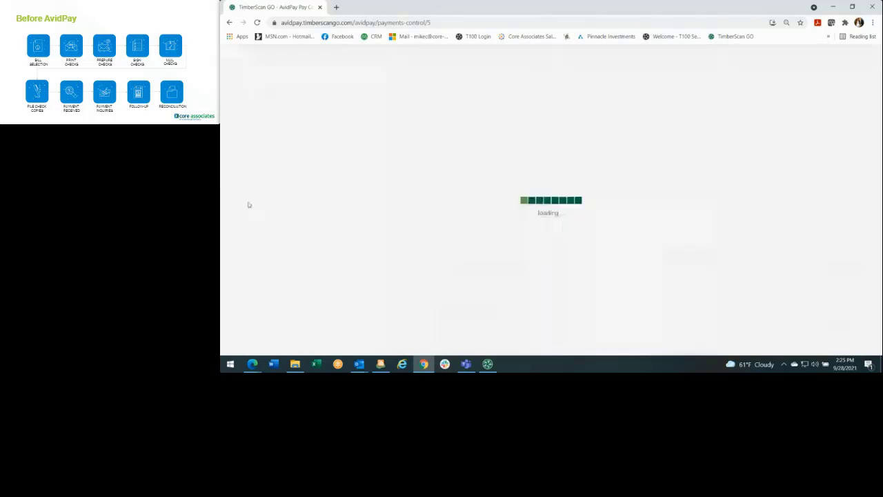
{"action": "left_click", "coordinate": [414, 73]}
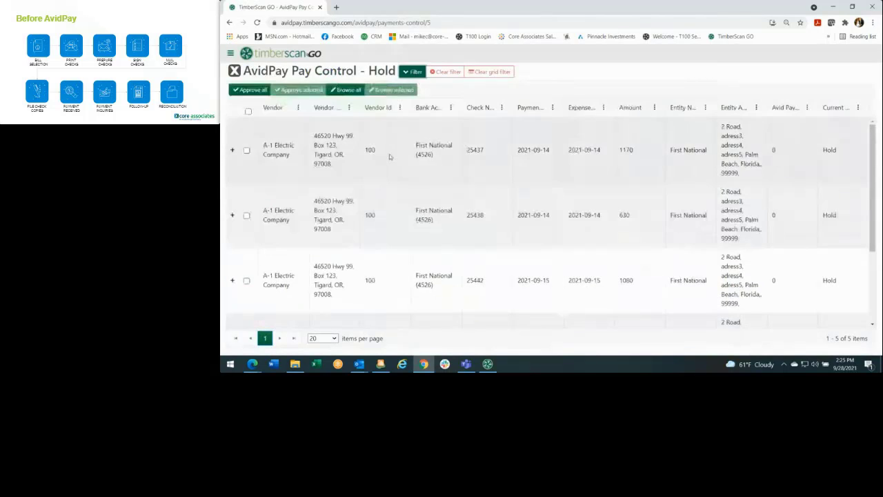
{"action": "left_click", "coordinate": [348, 91]}
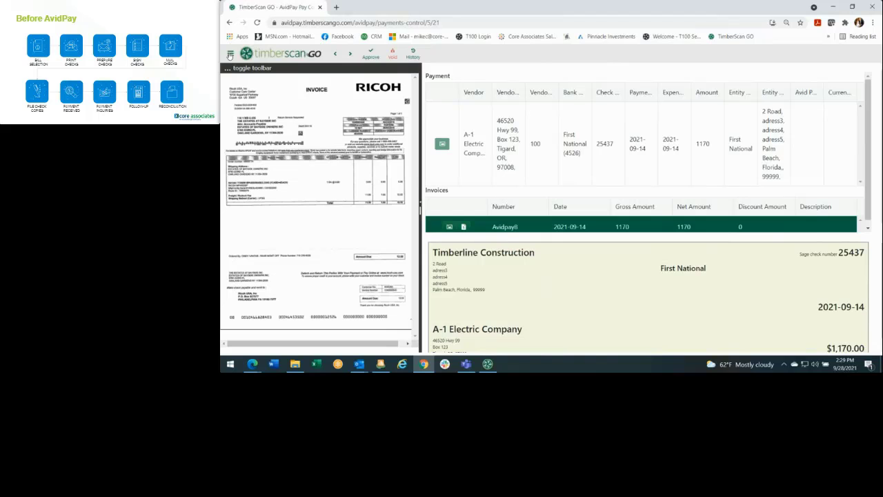
Open AvidPay Payment Inquiry, search for all payments without criteria, and collapse the search fields to enlarge the result grid.
{"action": "left_click", "coordinate": [229, 55]}
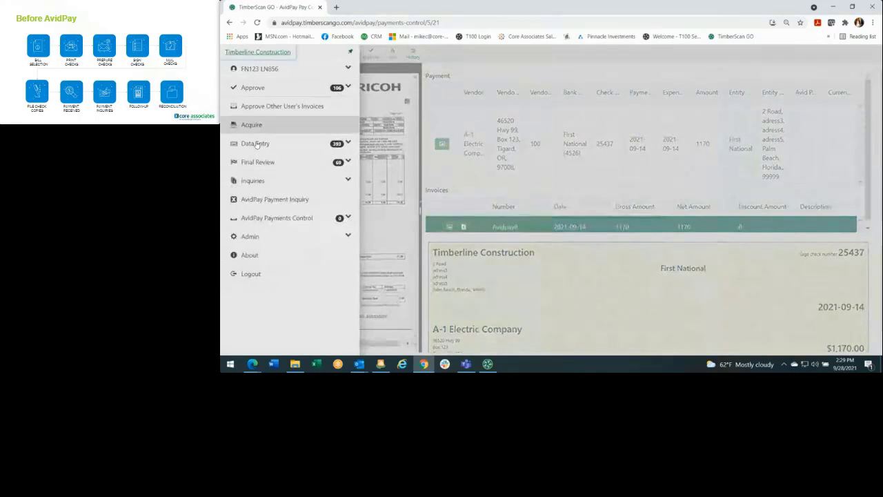
{"action": "left_click", "coordinate": [265, 200]}
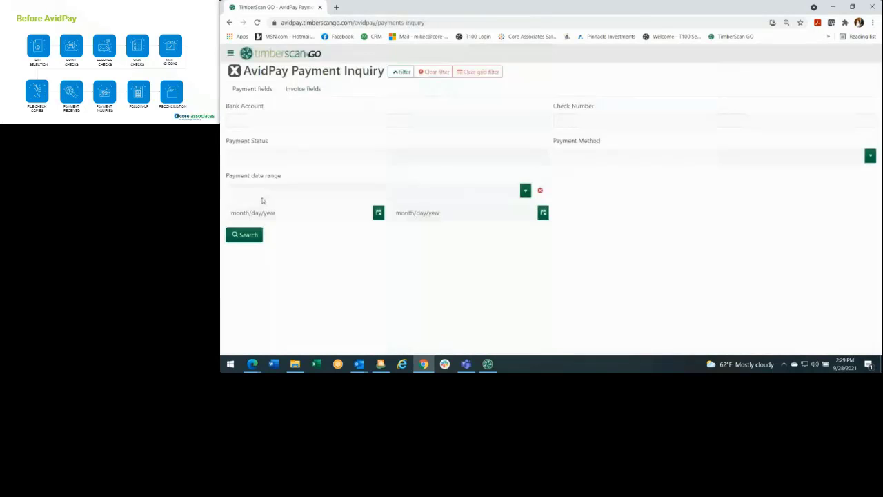
{"action": "left_click", "coordinate": [249, 235]}
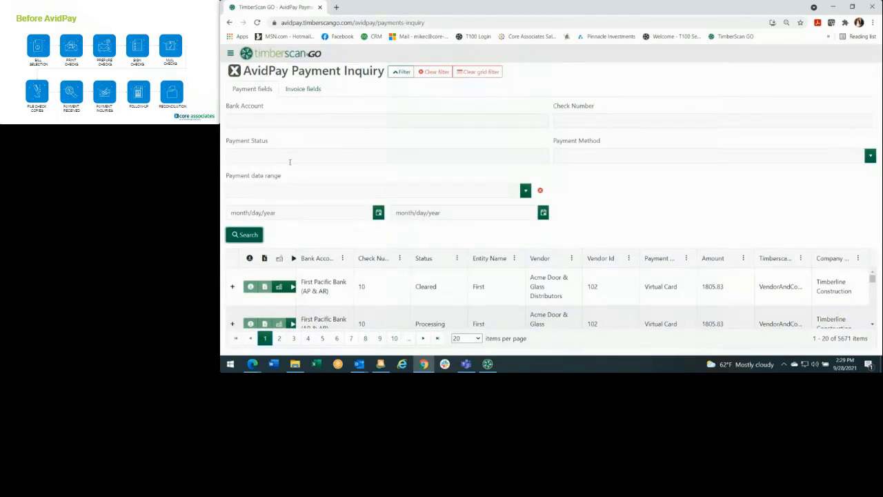
{"action": "left_click", "coordinate": [398, 71]}
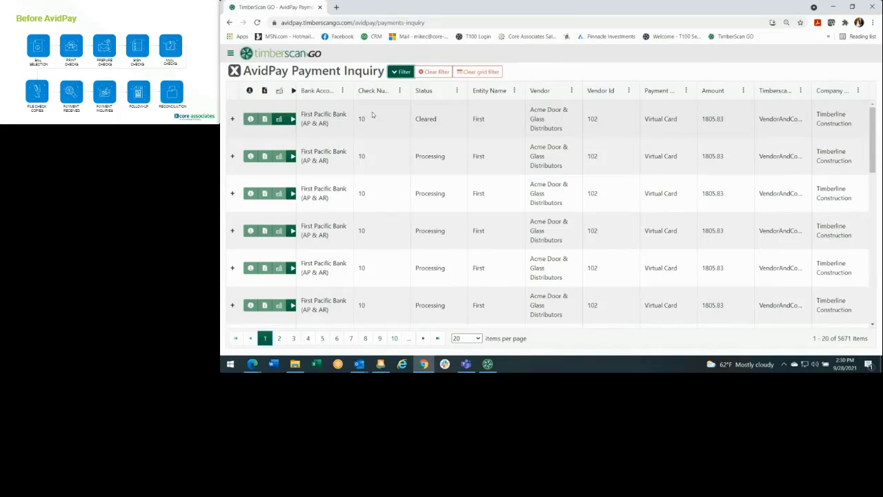
Filter the payment inquiry grid to payments whose Status contains "Cleared".
{"action": "left_click", "coordinate": [458, 91]}
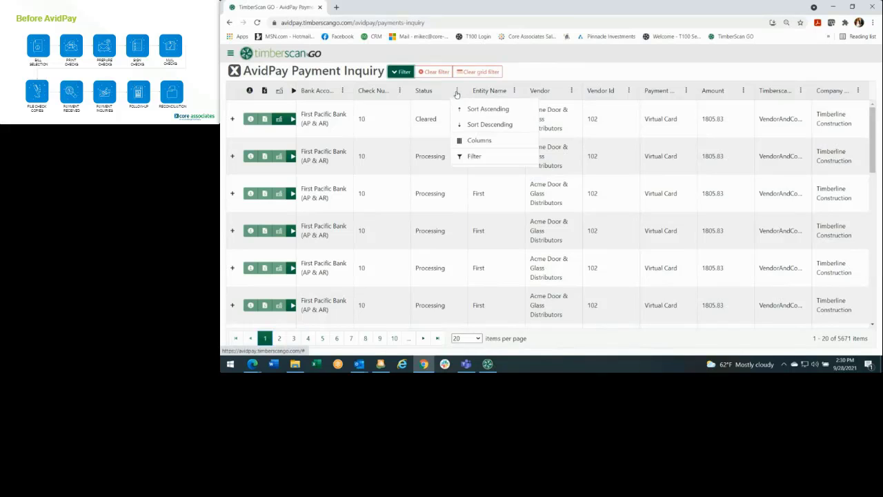
{"action": "left_click", "coordinate": [470, 158]}
{"action": "left_click", "coordinate": [467, 199]}
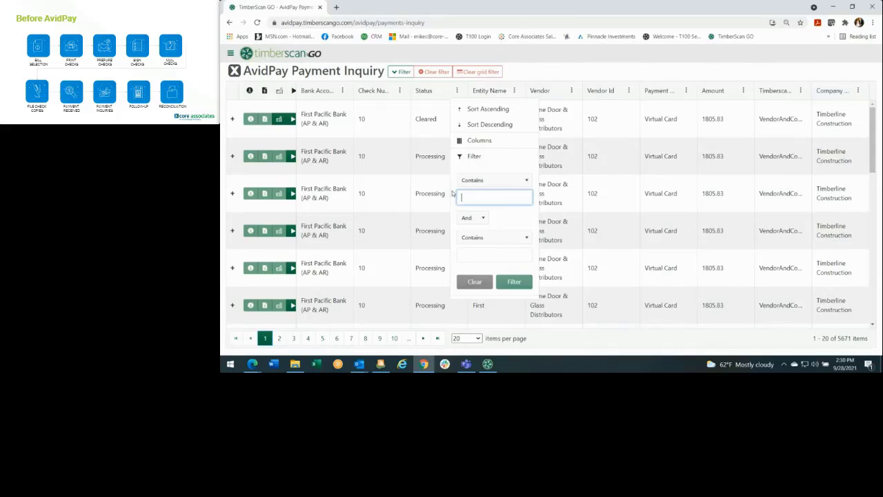
{"action": "type", "text": "Cleared"}
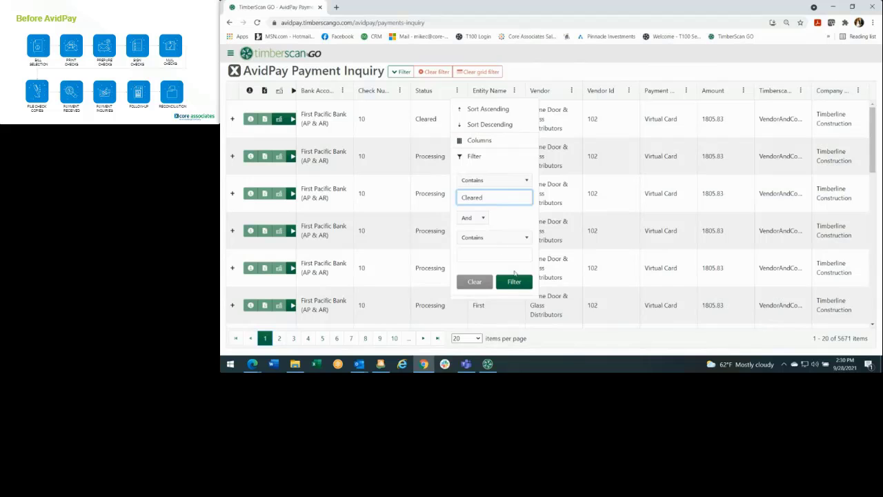
{"action": "left_click", "coordinate": [514, 282]}
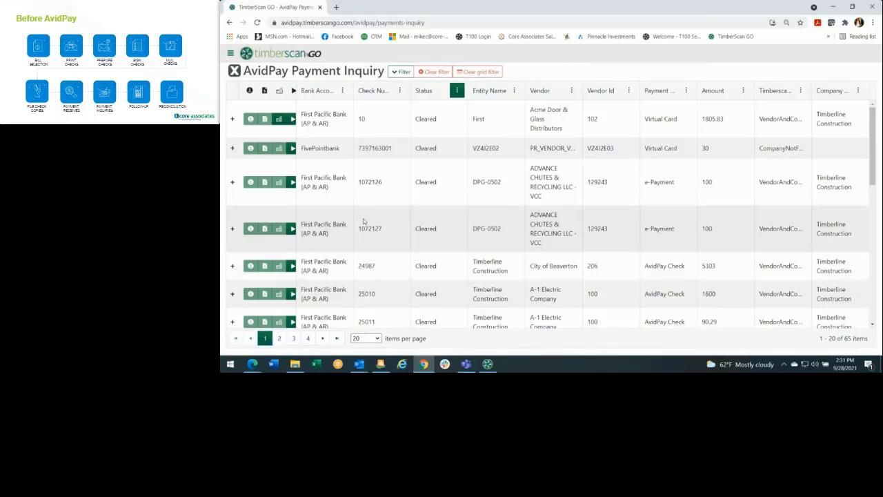
View the document image with the virtual card proof of payment for A-1 Electric Company's 90 payment and close it.
{"action": "scroll", "coordinate": [290, 141], "scroll_direction": "down", "scroll_amount": 5}
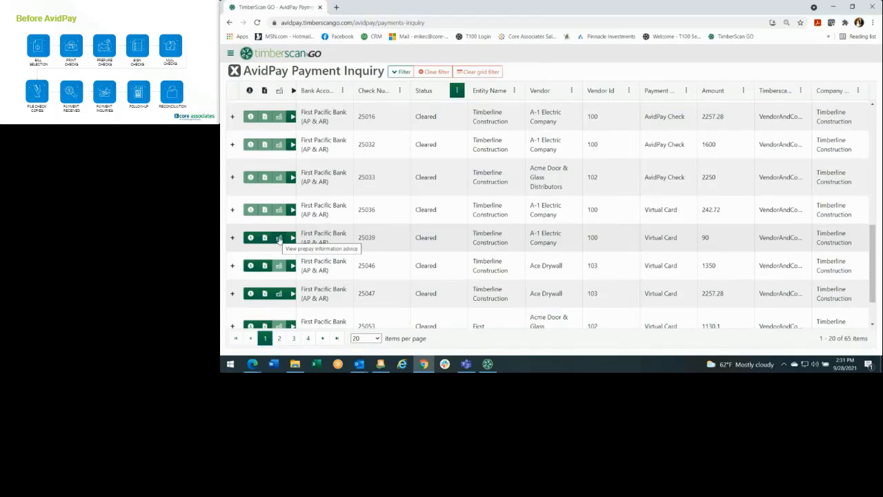
{"action": "left_click", "coordinate": [264, 238]}
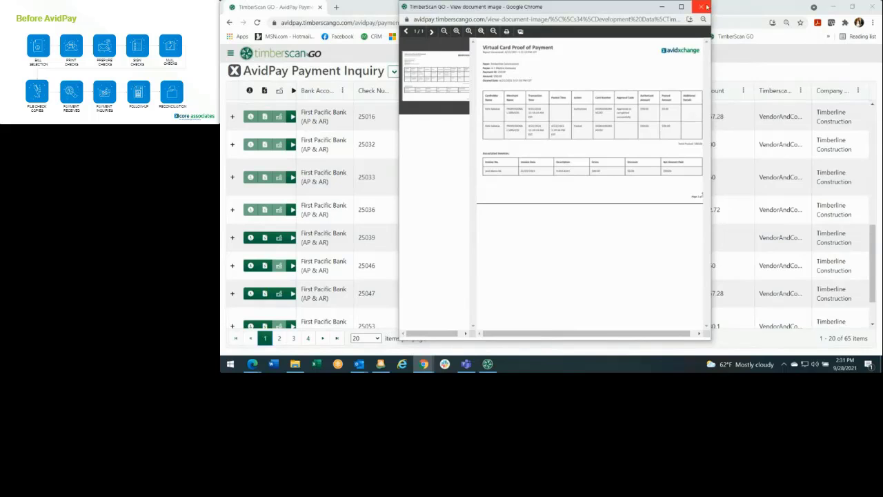
{"action": "left_click", "coordinate": [706, 7]}
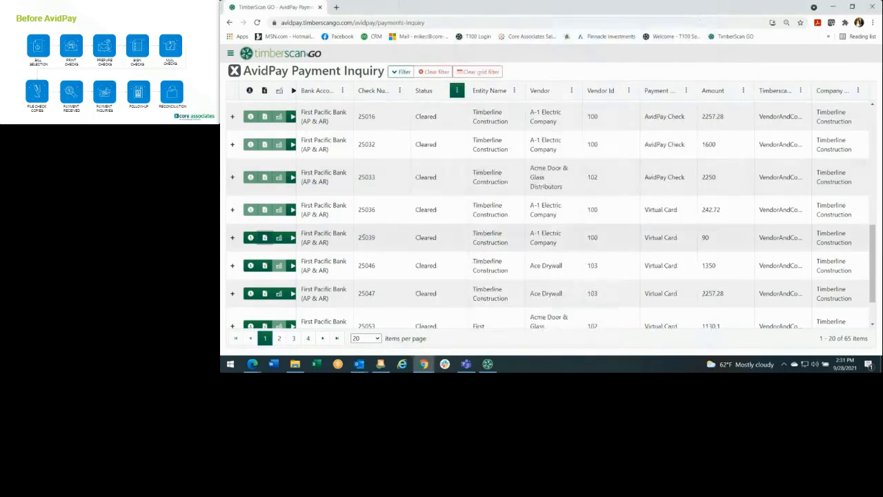
Download the proof of payment PDF for Ace Drywall's 1350 virtual card payment, examine it and close it.
{"action": "left_click", "coordinate": [251, 269]}
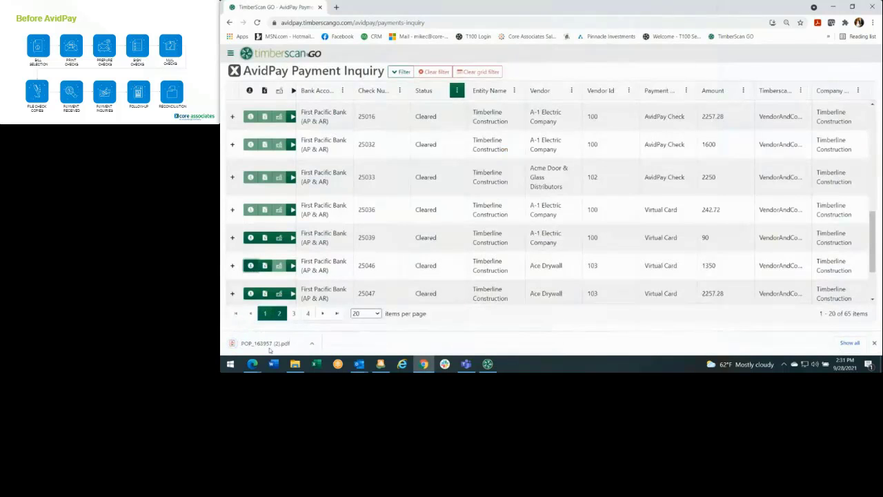
{"action": "left_click", "coordinate": [260, 344]}
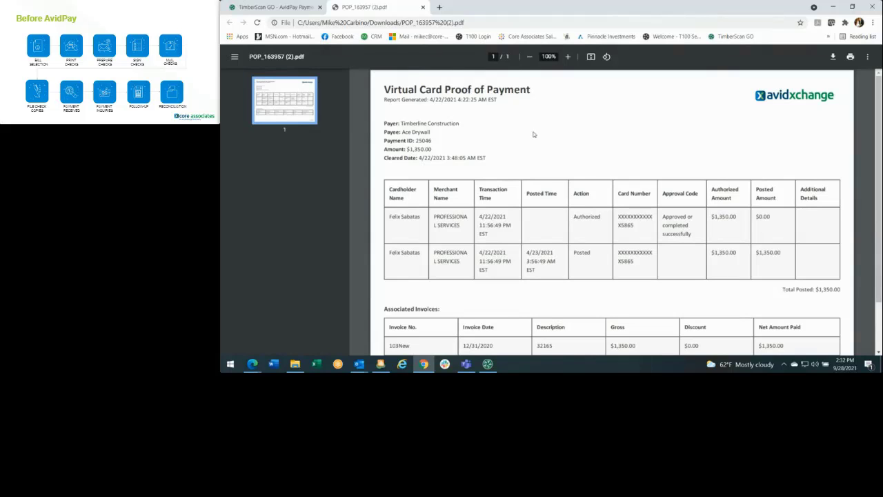
{"action": "left_click", "coordinate": [422, 7]}
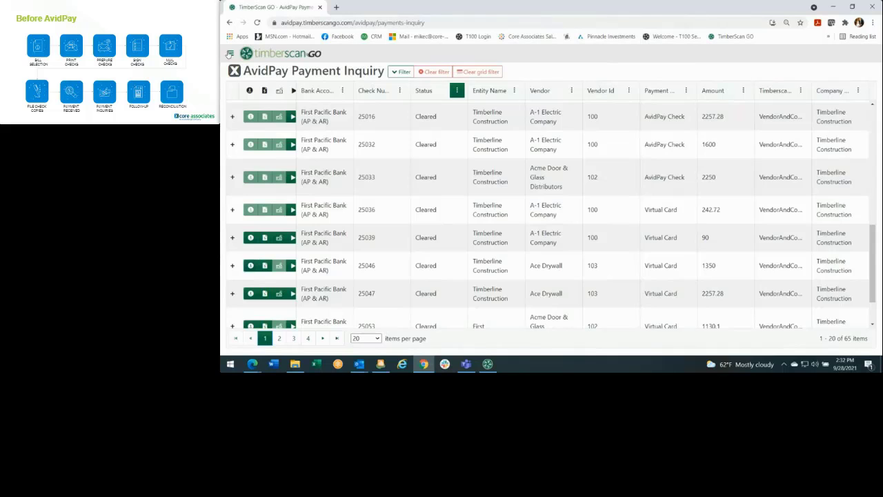
{"action": "left_click", "coordinate": [230, 53]}
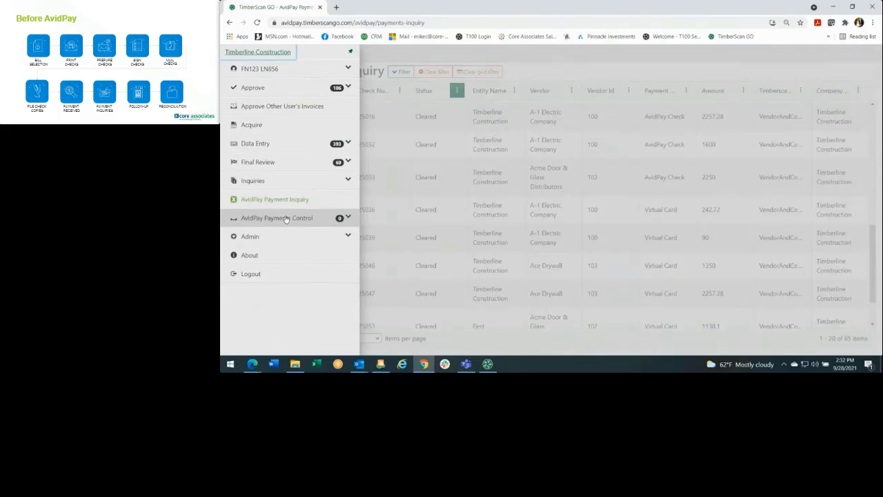
{"action": "left_click", "coordinate": [451, 171]}
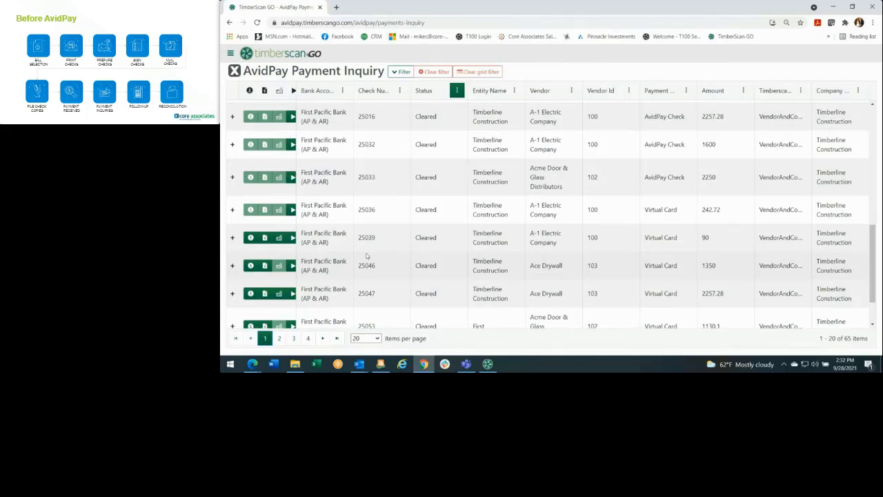
Minimize the TimberScan GO browser window and switch to the Elite Studio webinar presentation.
{"action": "left_click", "coordinate": [831, 7]}
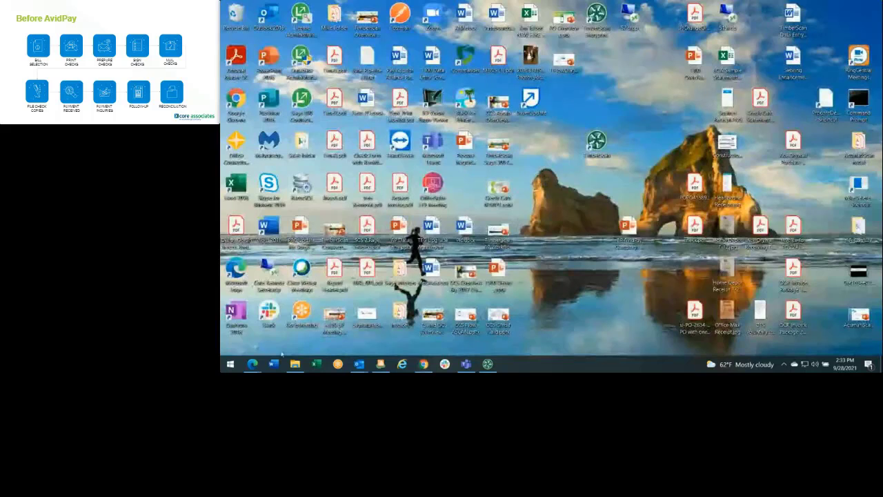
{"action": "mouse_move", "coordinate": [251, 366]}
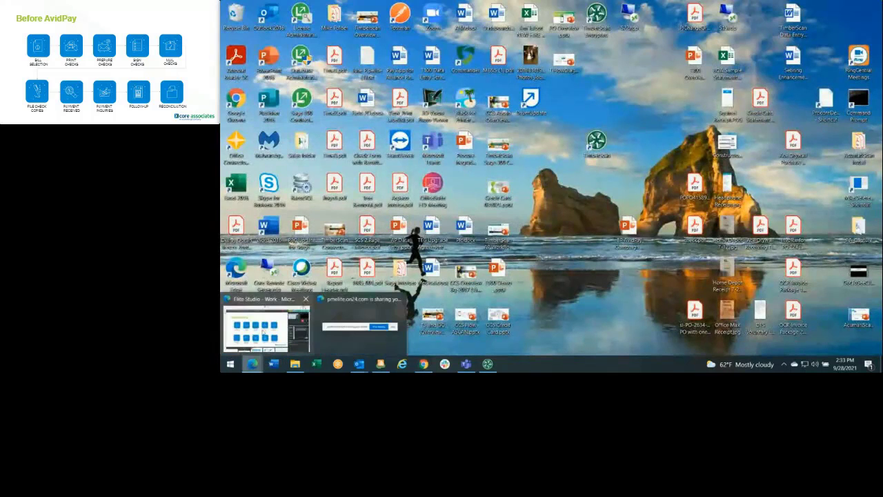
{"action": "left_click", "coordinate": [400, 303]}
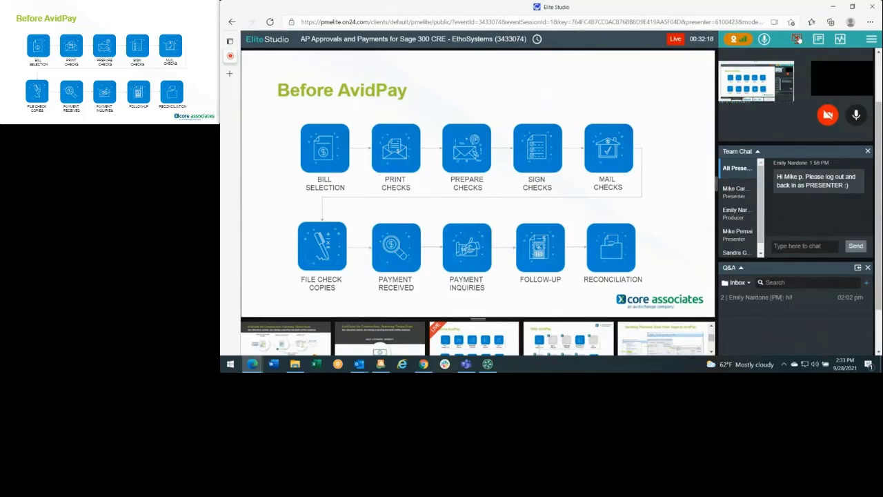
{"action": "mouse_move", "coordinate": [793, 58]}
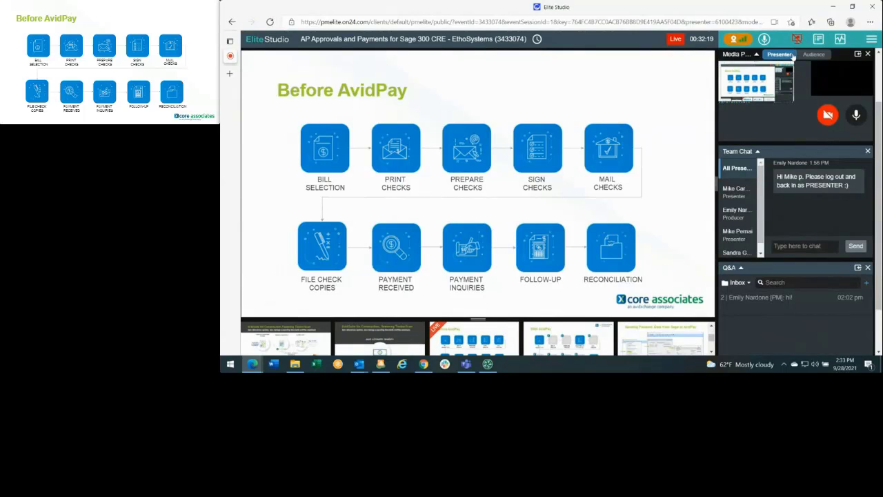